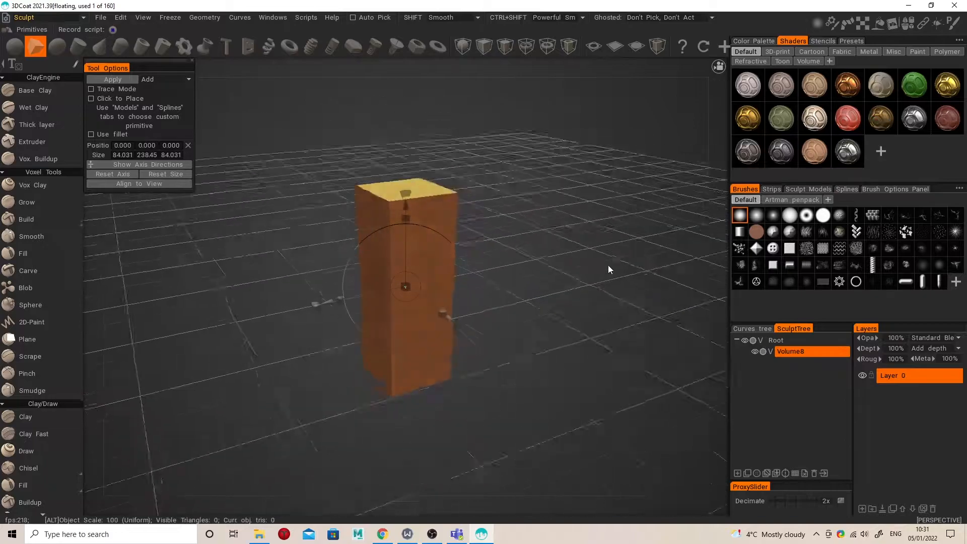
- Add a box about 91 × 258 × 91 at the origin and a same-sized overlapping one at about (36.8, 64.4, 38.3)
{"action": "left_click_drag", "start_coordinate": [407, 291], "coordinate": [411, 290]}
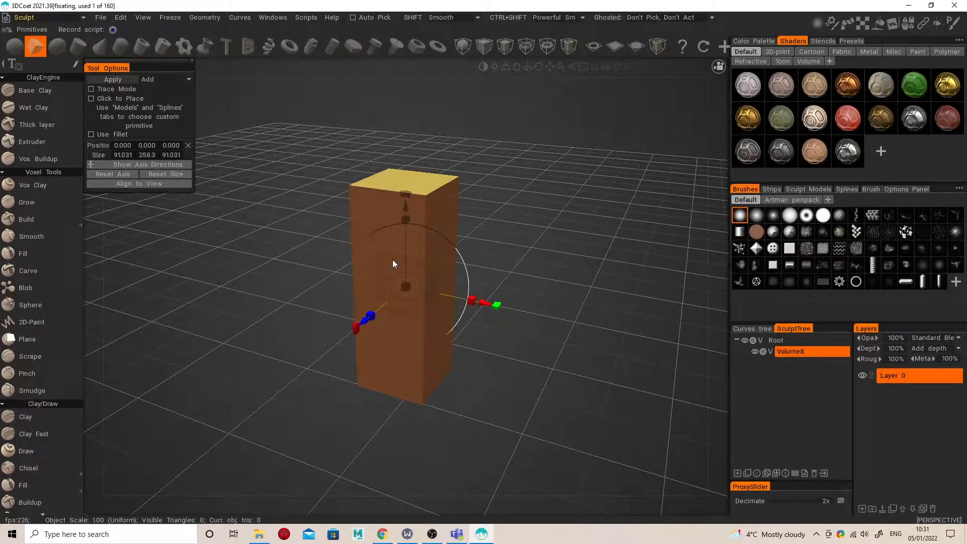
{"action": "key", "text": "Return"}
{"action": "left_click_drag", "start_coordinate": [494, 279], "coordinate": [424, 345]}
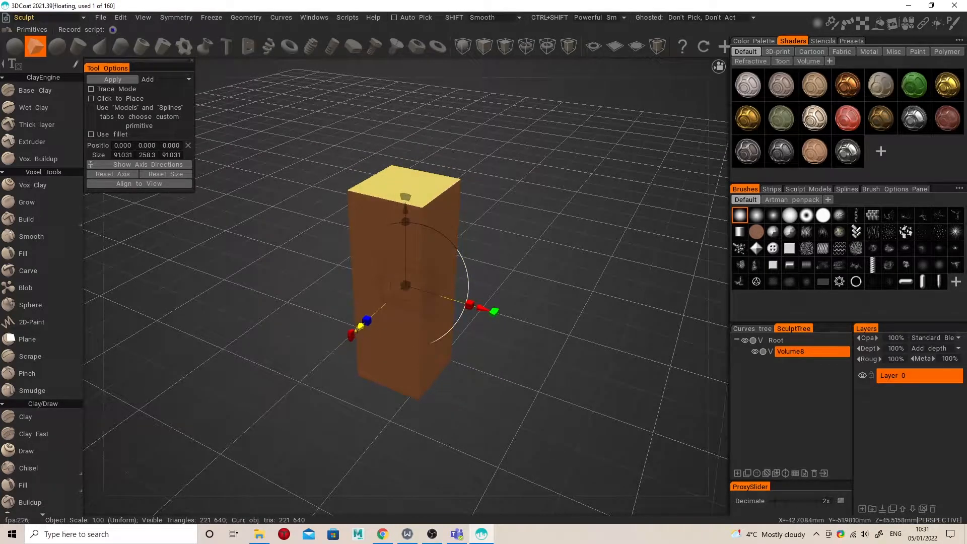
{"action": "left_click_drag", "start_coordinate": [359, 327], "coordinate": [346, 334]}
{"action": "left_click_drag", "start_coordinate": [467, 321], "coordinate": [498, 330]}
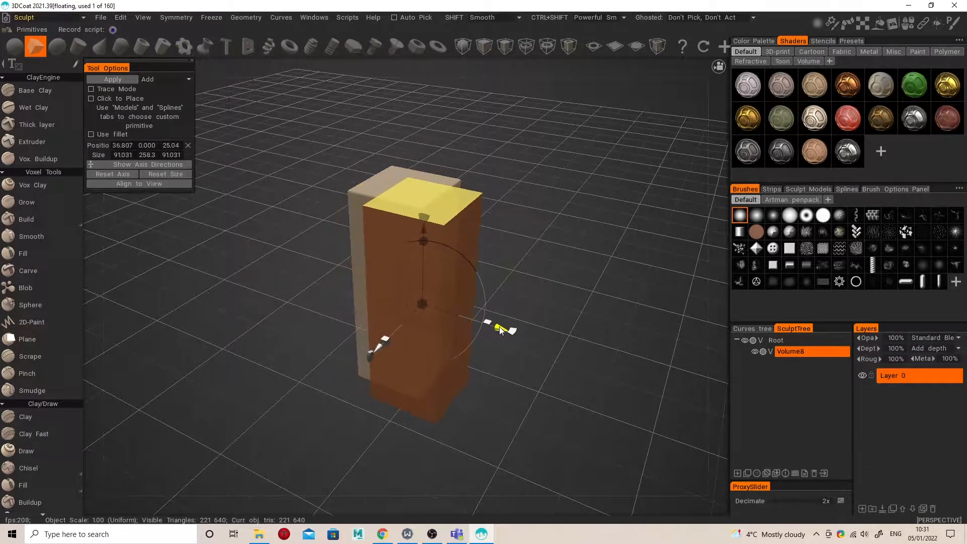
{"action": "left_click_drag", "start_coordinate": [528, 360], "coordinate": [595, 305]}
{"action": "left_click_drag", "start_coordinate": [450, 193], "coordinate": [454, 132]}
{"action": "left_click_drag", "start_coordinate": [558, 192], "coordinate": [486, 327], "text": "alt"}
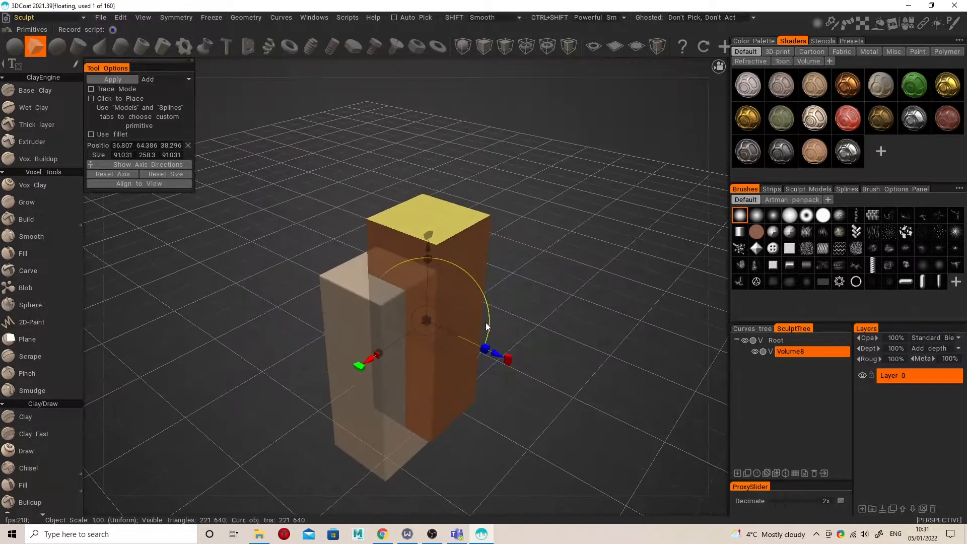
{"action": "left_click", "coordinate": [122, 79]}
- Add a narrower box about 50 × 258 × 50 rising from the top of the shorter block
{"action": "left_click_drag", "start_coordinate": [469, 262], "coordinate": [501, 282], "text": "alt"}
{"action": "left_click_drag", "start_coordinate": [363, 347], "coordinate": [313, 366]}
{"action": "left_click_drag", "start_coordinate": [428, 371], "coordinate": [423, 336], "text": "alt"}
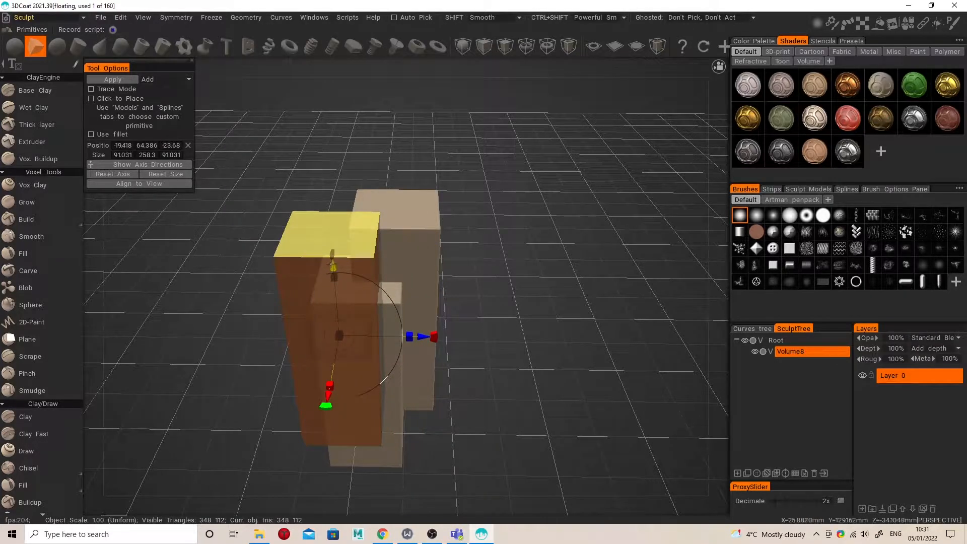
{"action": "left_click_drag", "start_coordinate": [332, 267], "coordinate": [334, 222]}
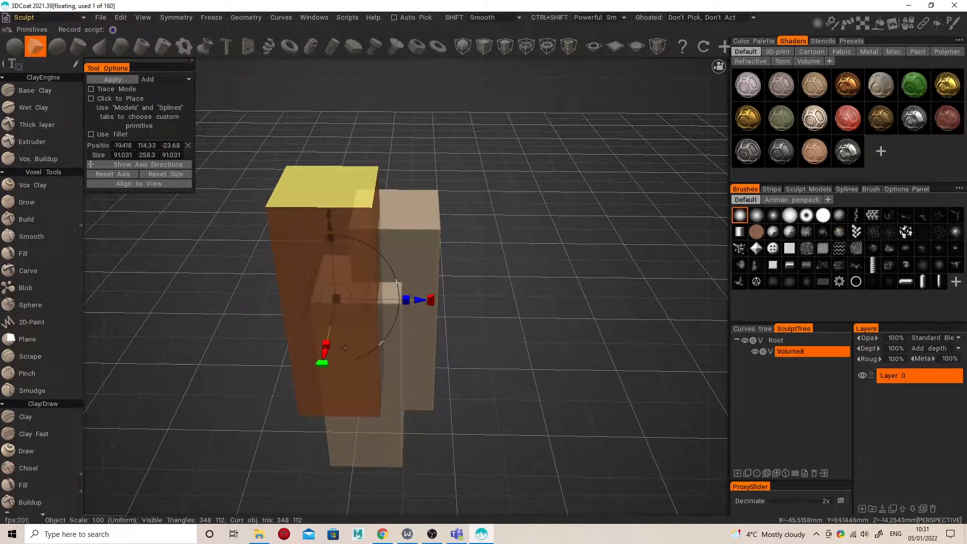
{"action": "left_click_drag", "start_coordinate": [328, 360], "coordinate": [415, 364]}
{"action": "left_click_drag", "start_coordinate": [364, 329], "coordinate": [351, 328]}
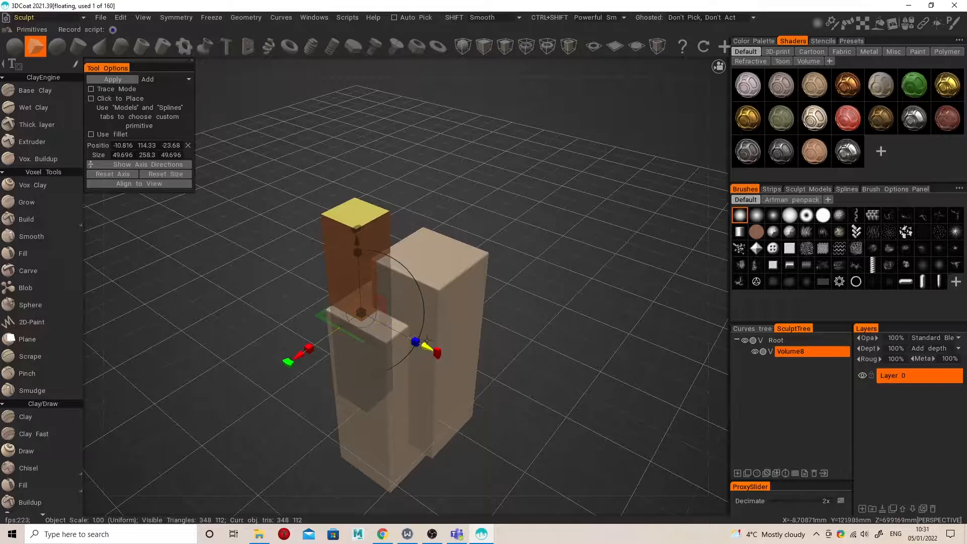
{"action": "left_click_drag", "start_coordinate": [427, 347], "coordinate": [676, 324]}
{"action": "left_click", "coordinate": [113, 79]}
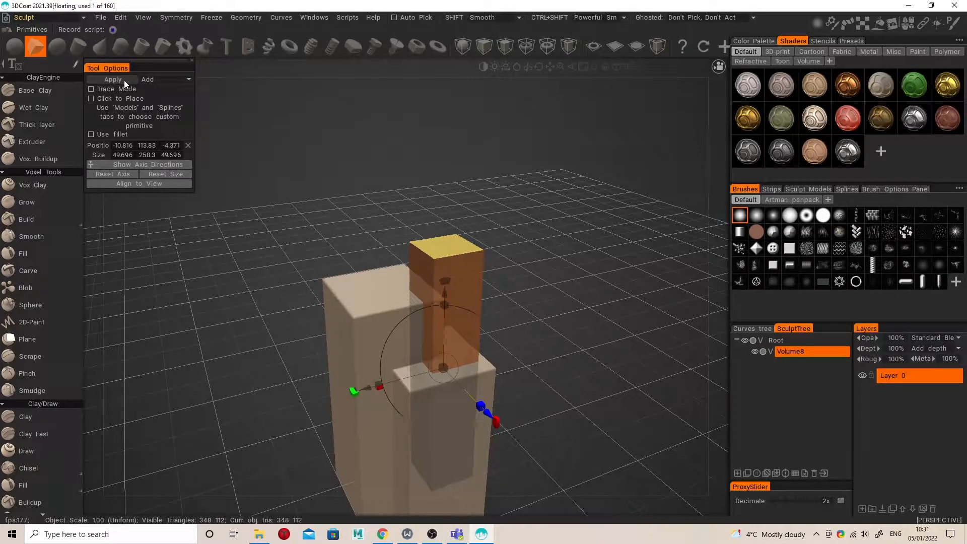
- Add another 50 × 258 × 50 box beside the narrow column, raised to about (23.2, 153.6, -14.7)
{"action": "left_click_drag", "start_coordinate": [262, 217], "coordinate": [363, 406], "text": "alt"}
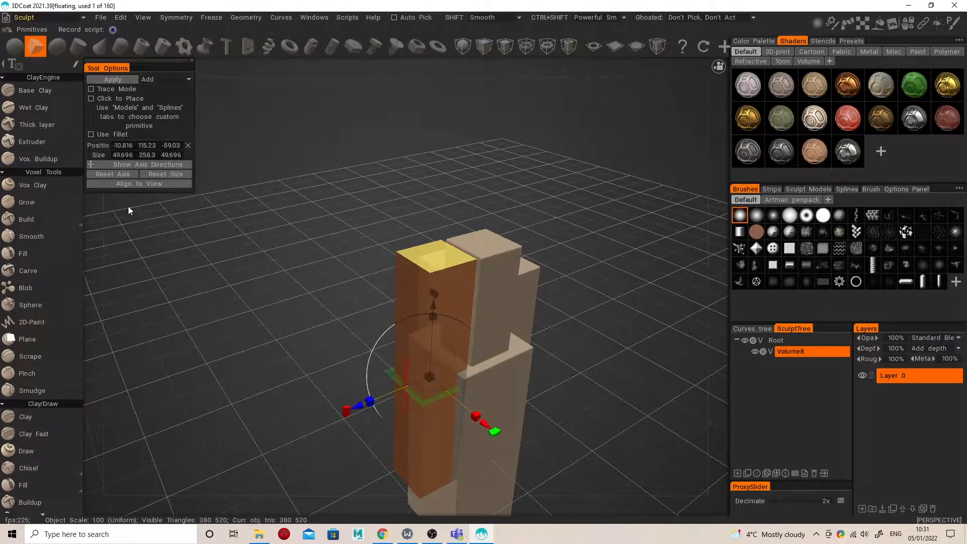
{"action": "left_click_drag", "start_coordinate": [428, 386], "coordinate": [535, 408], "text": "alt"}
{"action": "left_click_drag", "start_coordinate": [509, 441], "coordinate": [452, 426]}
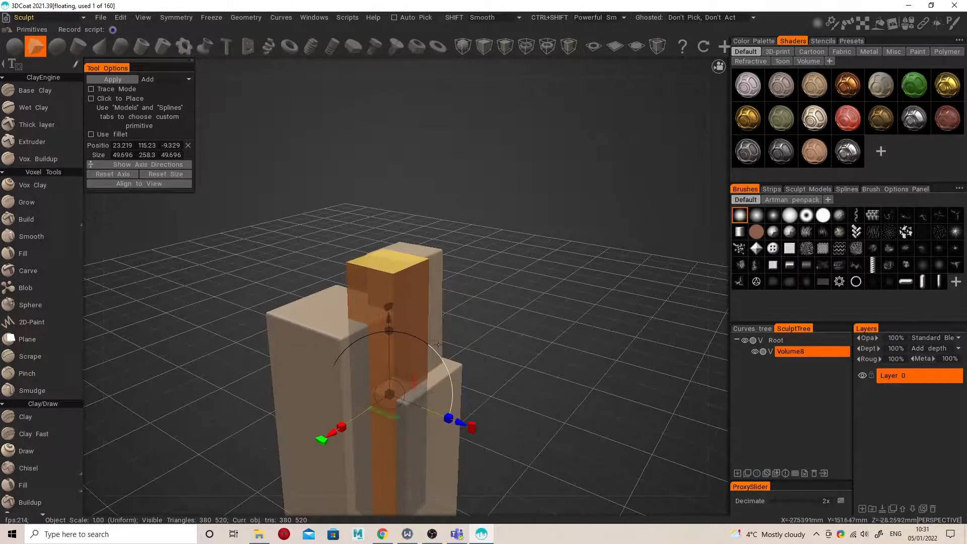
{"action": "left_click_drag", "start_coordinate": [388, 318], "coordinate": [389, 339]}
{"action": "mouse_move", "coordinate": [464, 334]}
{"action": "left_mouse_down", "text": "alt"}
{"action": "mouse_move", "coordinate": [379, 352]}
{"action": "mouse_move", "coordinate": [452, 345]}
{"action": "left_mouse_up", "text": "alt"}
{"action": "left_click_drag", "start_coordinate": [385, 327], "coordinate": [435, 313]}
{"action": "left_click_drag", "start_coordinate": [453, 392], "coordinate": [459, 395]}
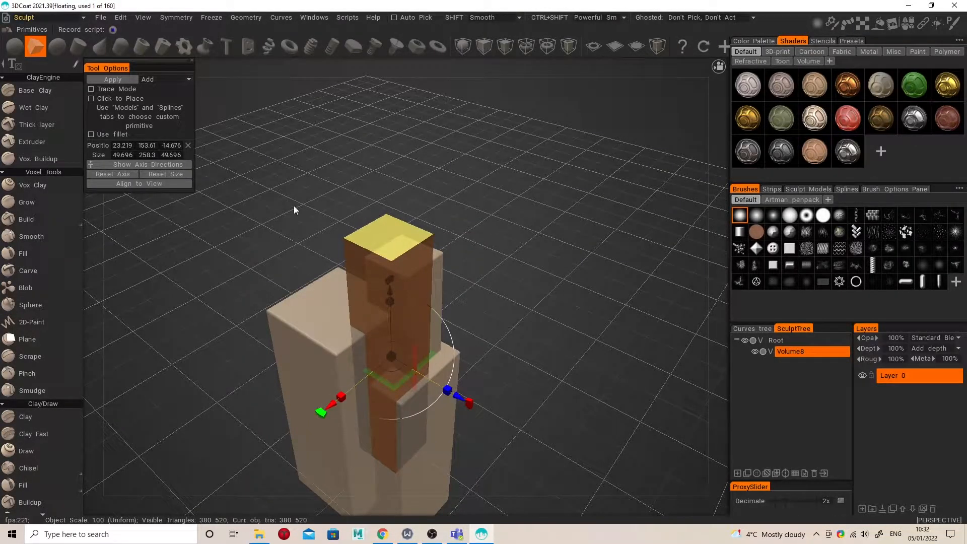
{"action": "left_click", "coordinate": [113, 79]}
- Add a shorter box about 73 × 210 × 73 at about (67.5, 56.8, 75) on the outer side of the cluster
{"action": "left_click_drag", "start_coordinate": [388, 346], "coordinate": [406, 335], "text": "alt"}
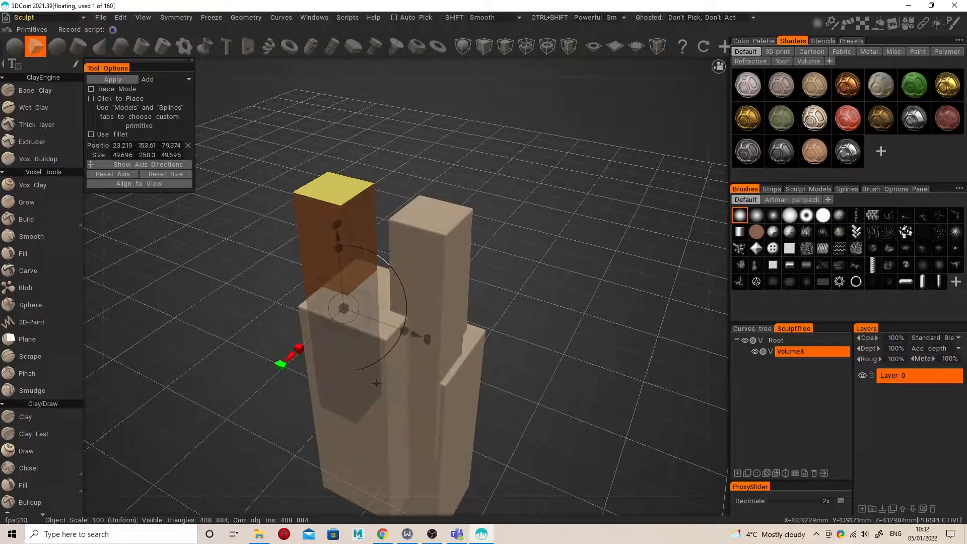
{"action": "left_click_drag", "start_coordinate": [288, 360], "coordinate": [250, 396]}
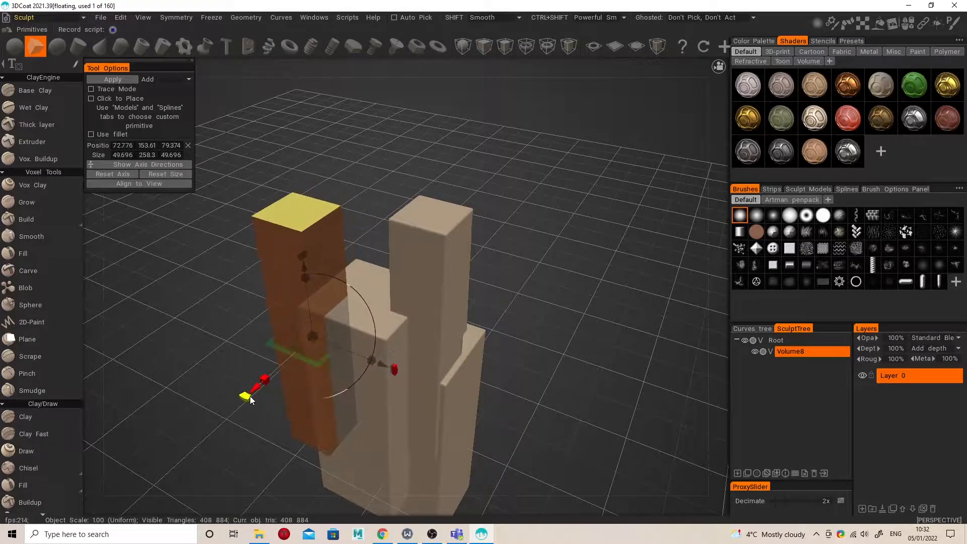
{"action": "left_click_drag", "start_coordinate": [301, 347], "coordinate": [357, 420]}
{"action": "left_click_drag", "start_coordinate": [375, 452], "coordinate": [371, 455]}
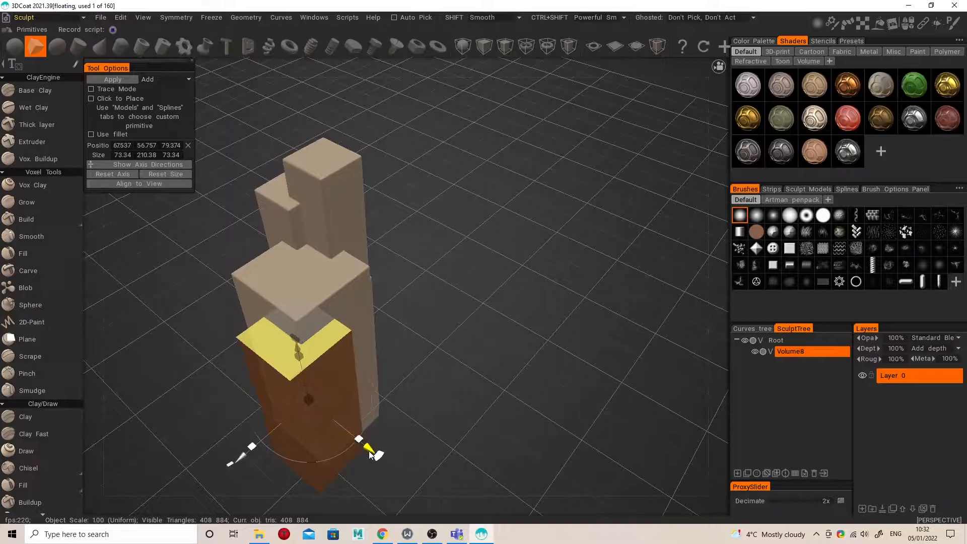
{"action": "left_click_drag", "start_coordinate": [259, 455], "coordinate": [244, 455]}
{"action": "left_click_drag", "start_coordinate": [390, 439], "coordinate": [327, 262], "text": "alt"}
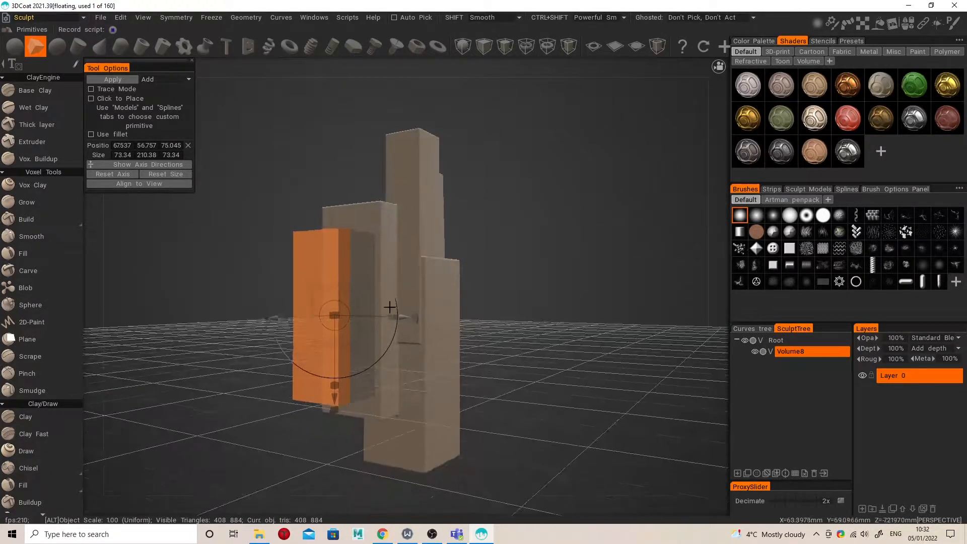
{"action": "left_click", "coordinate": [120, 80]}
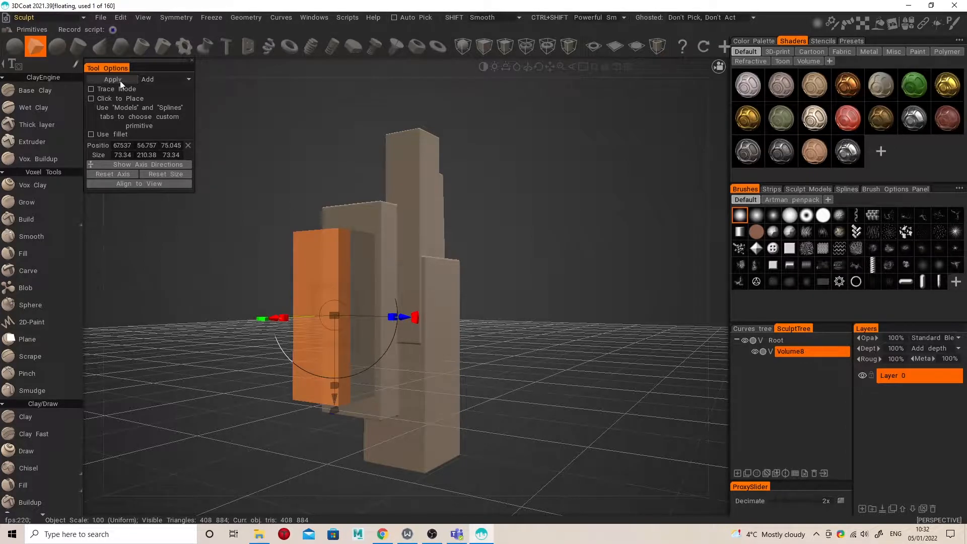
- Switch to the Cut Off tool and give the column cluster the tan-orange clay shader
{"action": "left_click_drag", "start_coordinate": [337, 261], "coordinate": [496, 330], "text": "alt"}
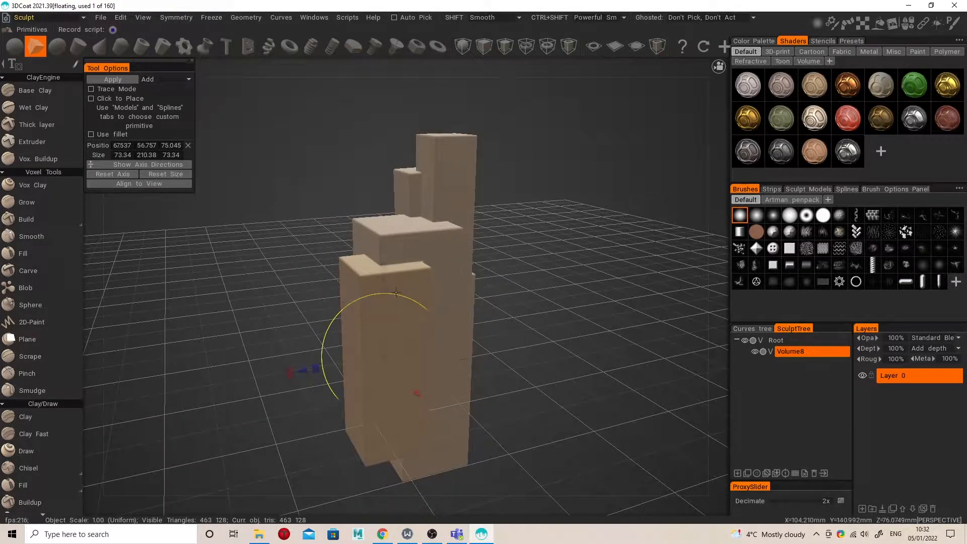
{"action": "key", "text": "space"}
{"action": "left_click", "coordinate": [230, 306]}
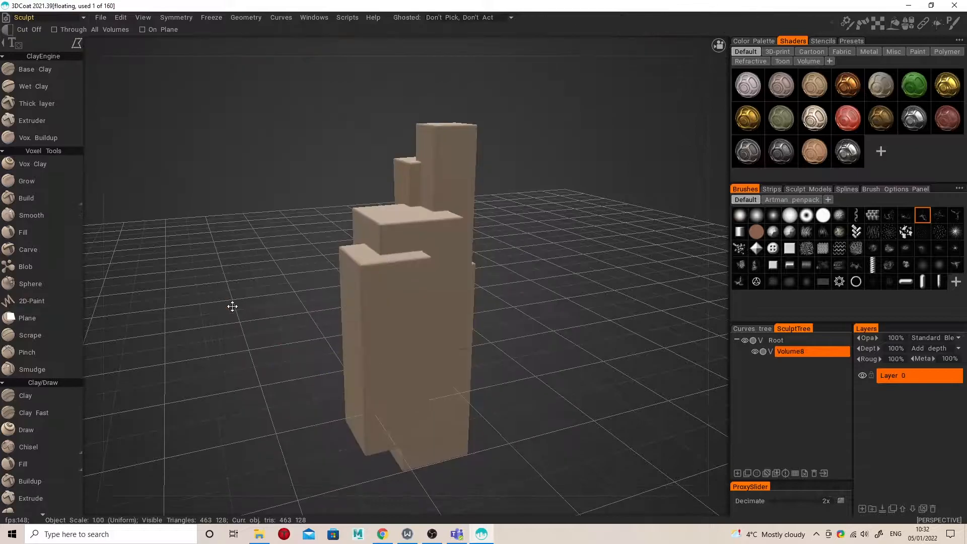
{"action": "left_click_drag", "start_coordinate": [232, 306], "coordinate": [462, 310]}
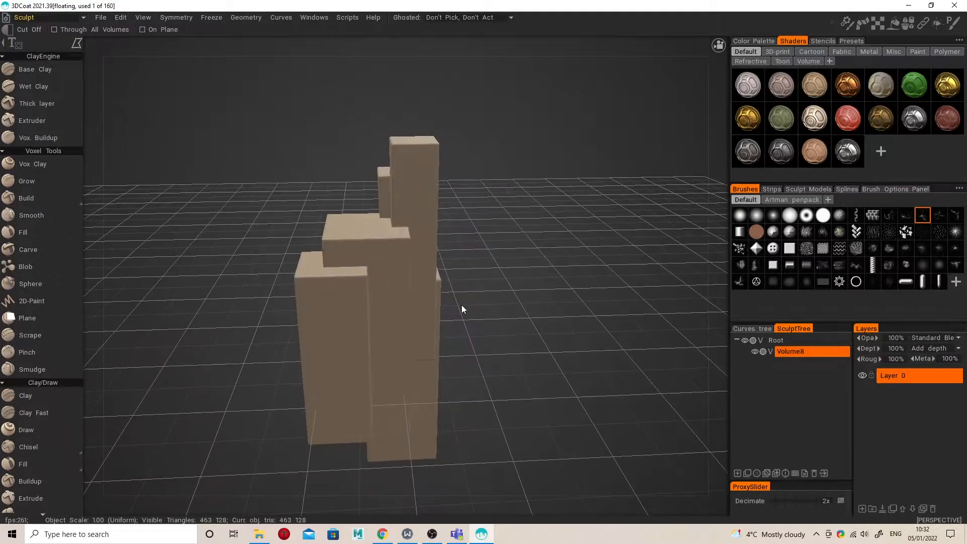
{"action": "left_click", "coordinate": [814, 153]}
{"action": "left_click_drag", "start_coordinate": [594, 262], "coordinate": [301, 481]}
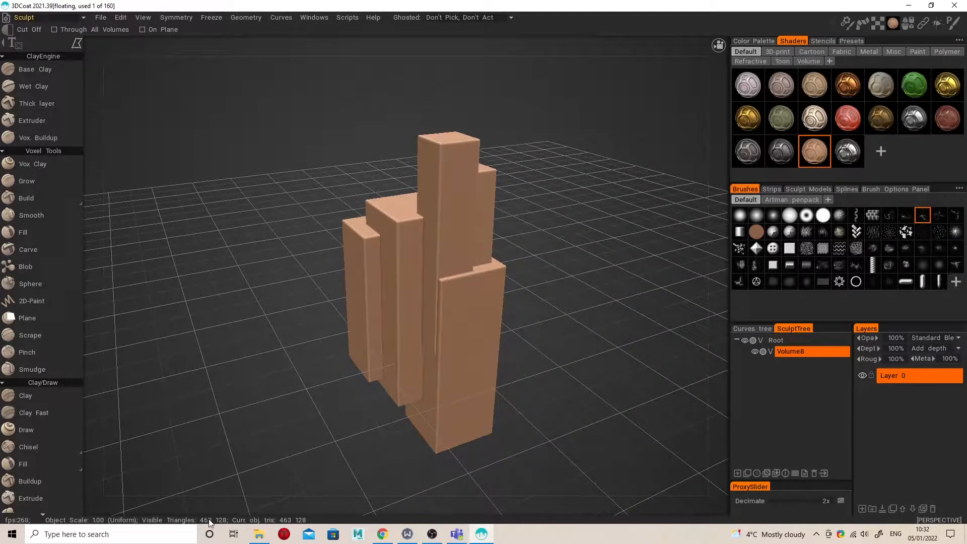
- Resample the volume to 1 772 346 polygons with a density modulation factor of 1.96 and Good quality
{"action": "key", "text": "space"}
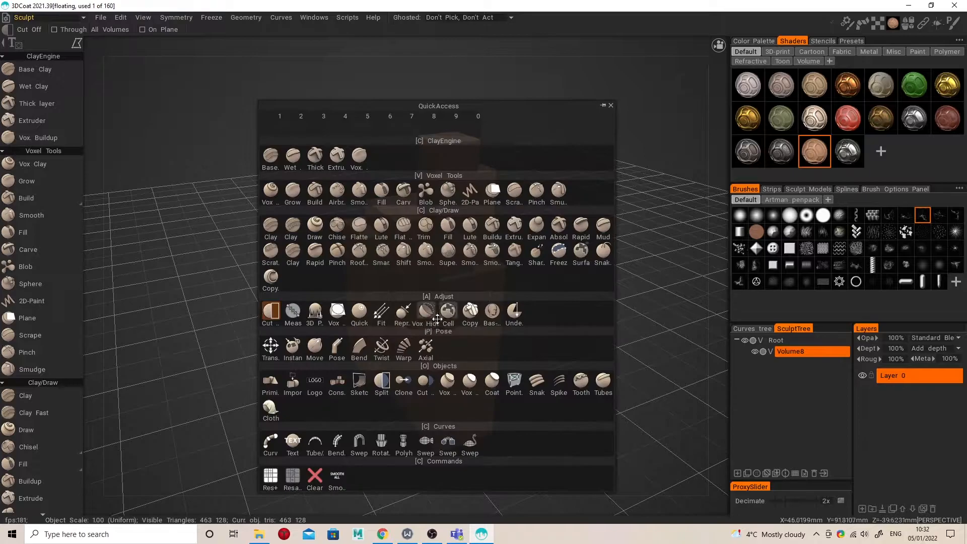
{"action": "left_click", "coordinate": [295, 476]}
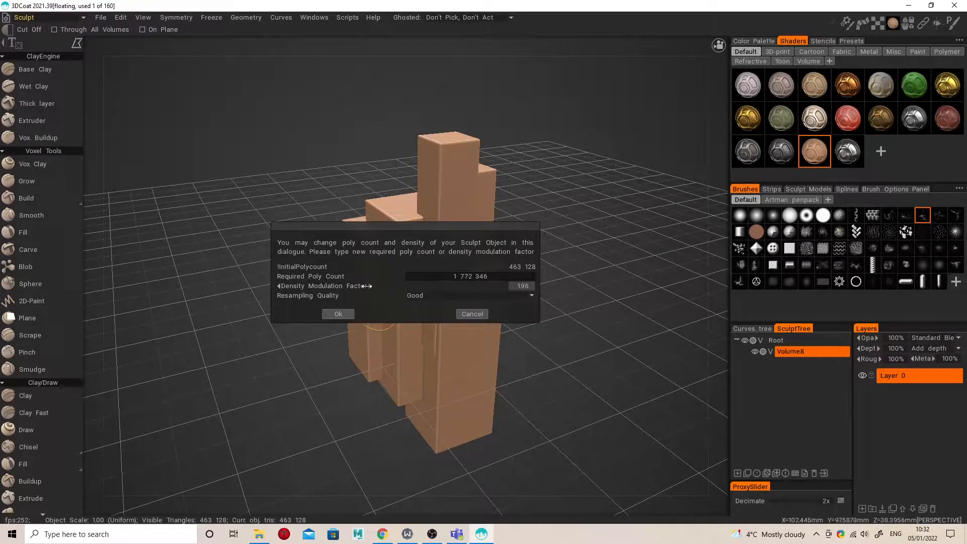
{"action": "left_click", "coordinate": [349, 314]}
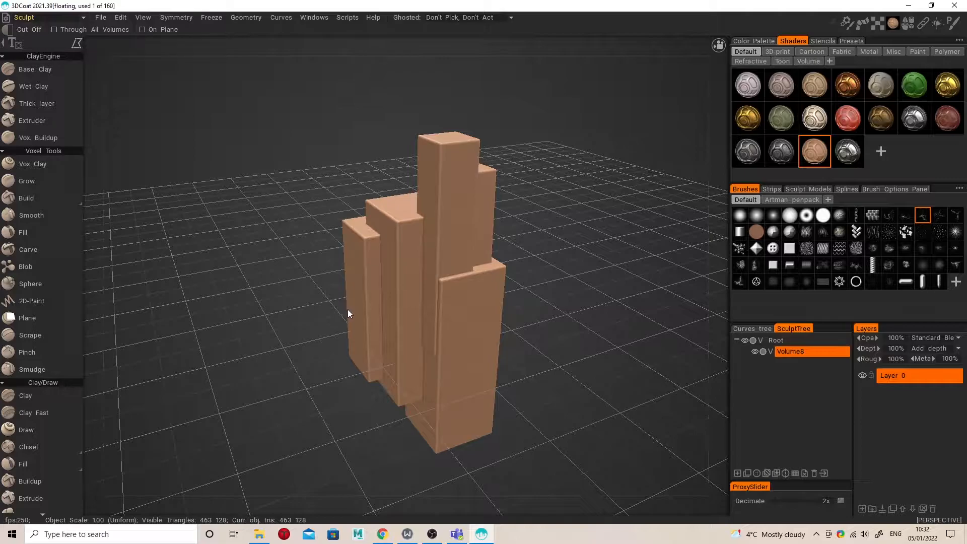
- Slice off the upper corners of the columns at slanted angles using Cut Off with the narrow rectangle shape
{"action": "mouse_move", "coordinate": [479, 250]}
{"action": "left_mouse_down", "text": "alt"}
{"action": "mouse_move", "coordinate": [603, 252]}
{"action": "mouse_move", "coordinate": [554, 250]}
{"action": "mouse_move", "coordinate": [479, 276]}
{"action": "mouse_move", "coordinate": [475, 252]}
{"action": "left_mouse_up", "text": "alt"}
{"action": "key", "text": "space"}
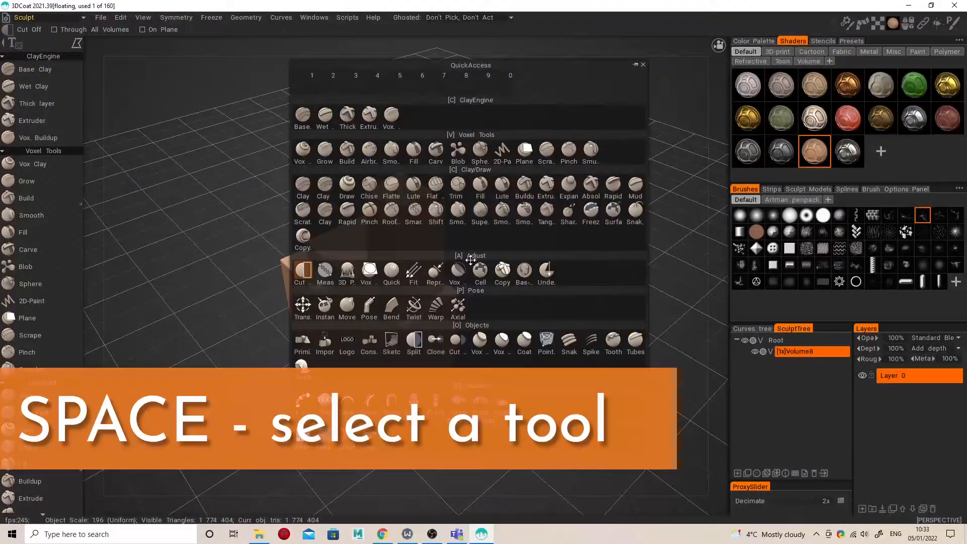
{"action": "left_click", "coordinate": [307, 275]}
{"action": "key", "text": "e"}
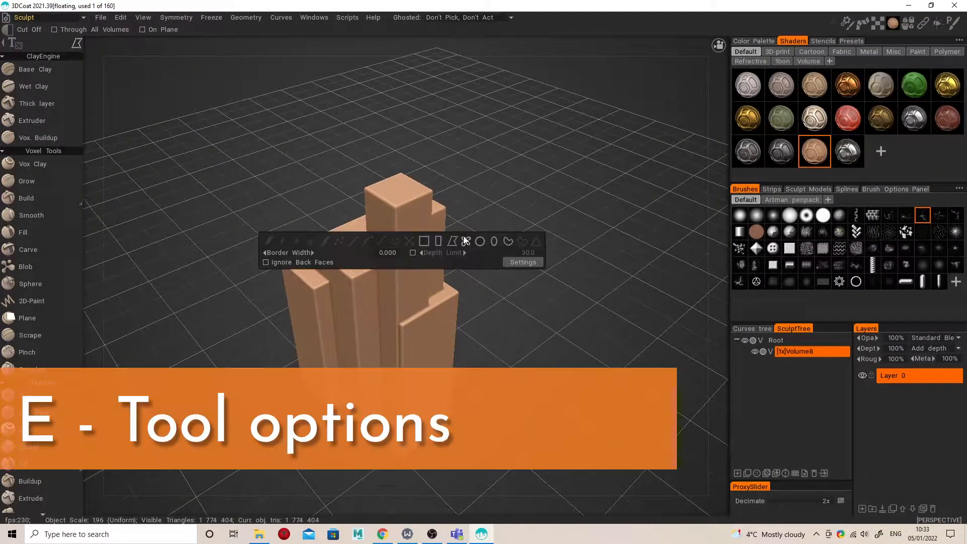
{"action": "left_click", "coordinate": [439, 241]}
{"action": "mouse_move", "coordinate": [439, 241]}
{"action": "left_mouse_down", "text": "alt"}
{"action": "mouse_move", "coordinate": [390, 310]}
{"action": "mouse_move", "coordinate": [351, 311]}
{"action": "left_mouse_up", "text": "alt"}
{"action": "key", "text": "space"}
{"action": "mouse_move", "coordinate": [248, 267]}
{"action": "left_mouse_down"}
{"action": "mouse_move", "coordinate": [396, 283]}
{"action": "mouse_move", "coordinate": [320, 283]}
{"action": "mouse_move", "coordinate": [317, 261]}
{"action": "mouse_move", "coordinate": [405, 275]}
{"action": "mouse_move", "coordinate": [464, 307]}
{"action": "mouse_move", "coordinate": [401, 286]}
{"action": "mouse_move", "coordinate": [337, 239]}
{"action": "left_mouse_up"}
{"action": "left_click_drag", "start_coordinate": [289, 218], "coordinate": [380, 223]}
{"action": "left_click_drag", "start_coordinate": [438, 234], "coordinate": [476, 231]}
- Trim further corners from the tops of the tallest columns with angled rectangular cuts
{"action": "left_click_drag", "start_coordinate": [476, 232], "coordinate": [491, 254], "text": "alt"}
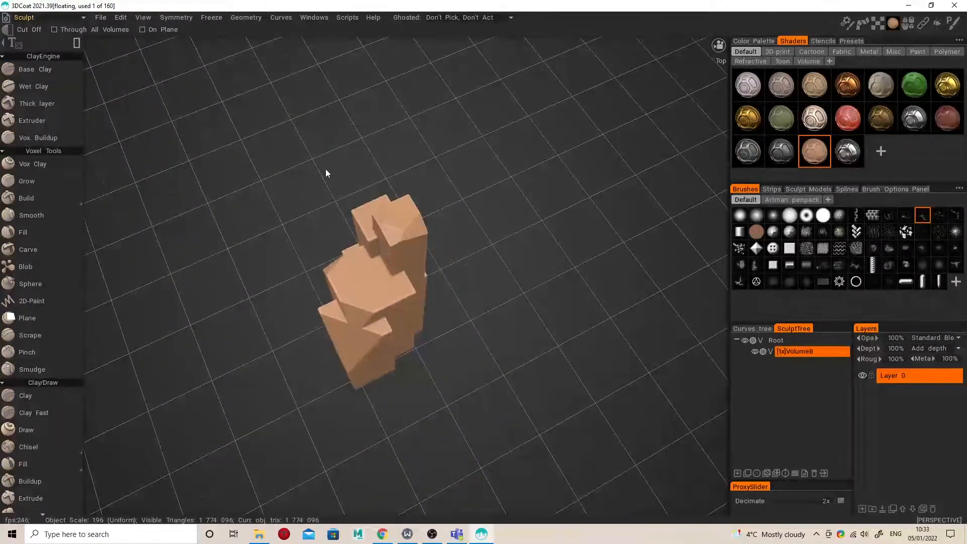
{"action": "left_click_drag", "start_coordinate": [461, 210], "coordinate": [309, 162]}
{"action": "left_click_drag", "start_coordinate": [400, 181], "coordinate": [410, 192]}
{"action": "left_click_drag", "start_coordinate": [470, 201], "coordinate": [443, 162], "text": "alt"}
- Shave a slanted sliver off the large column's outer vertical edge using the polygon cutting shape
{"action": "key", "text": "space"}
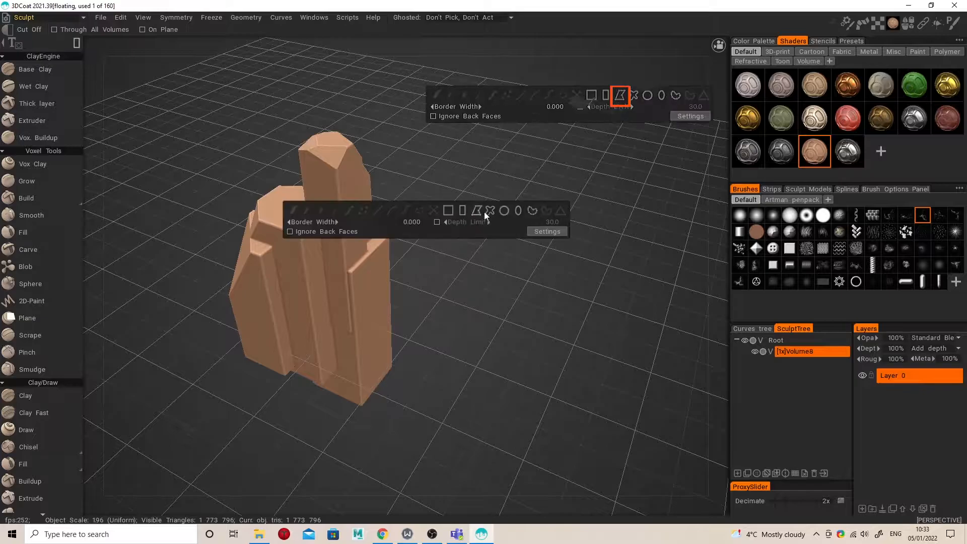
{"action": "left_click", "coordinate": [476, 211]}
{"action": "left_click", "coordinate": [374, 216]}
{"action": "left_click", "coordinate": [397, 347]}
{"action": "left_click", "coordinate": [428, 216]}
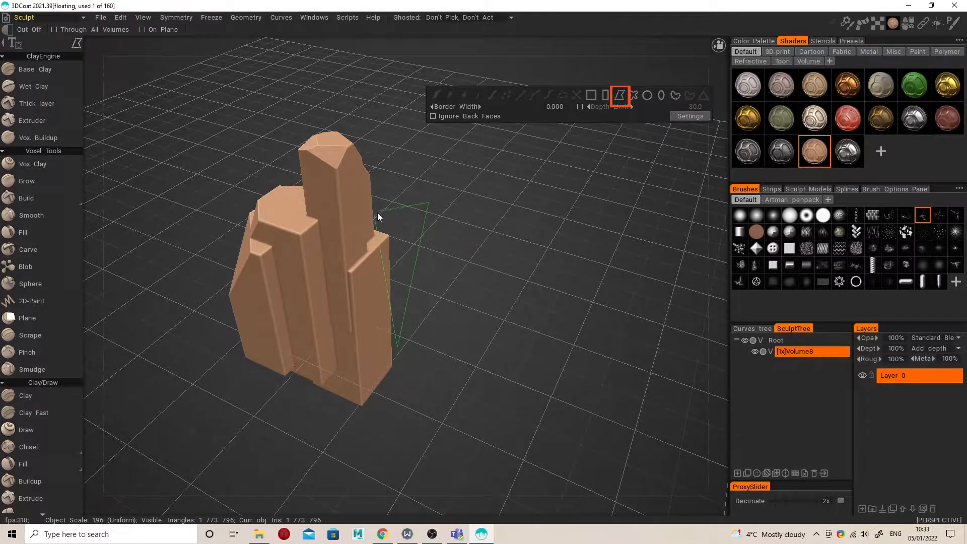
{"action": "left_click", "coordinate": [376, 215]}
{"action": "mouse_move", "coordinate": [437, 204]}
{"action": "left_mouse_down", "text": "alt"}
{"action": "mouse_move", "coordinate": [337, 204]}
{"action": "mouse_move", "coordinate": [449, 267]}
{"action": "mouse_move", "coordinate": [343, 309]}
{"action": "mouse_move", "coordinate": [425, 267]}
{"action": "mouse_move", "coordinate": [420, 281]}
{"action": "mouse_move", "coordinate": [437, 265]}
{"action": "mouse_move", "coordinate": [485, 289]}
{"action": "left_mouse_up", "text": "alt"}
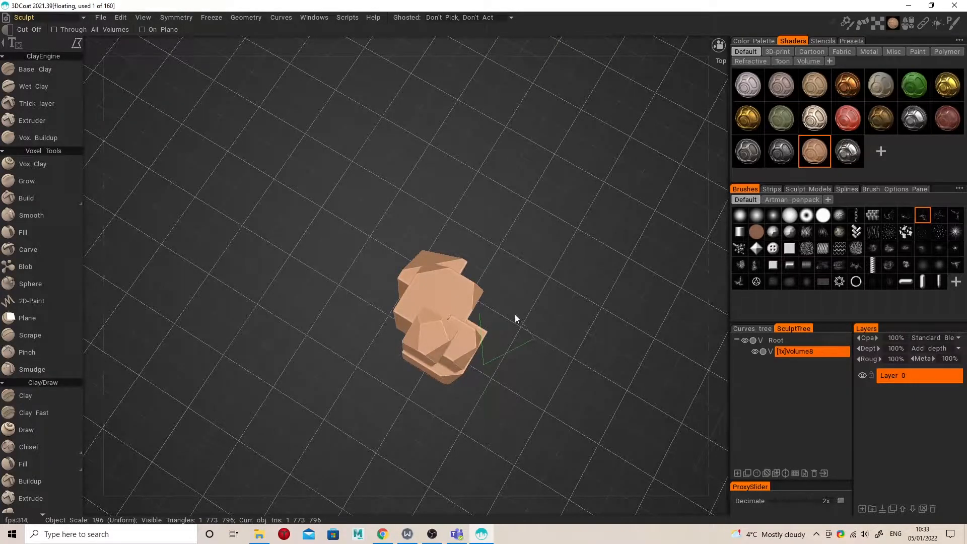
{"action": "left_click_drag", "start_coordinate": [480, 315], "coordinate": [507, 250], "text": "alt"}
- Return to Cut Off's narrow rectangle shape and slice angled pieces off the bottom of the cluster
{"action": "key", "text": "space"}
{"action": "left_click", "coordinate": [340, 271]}
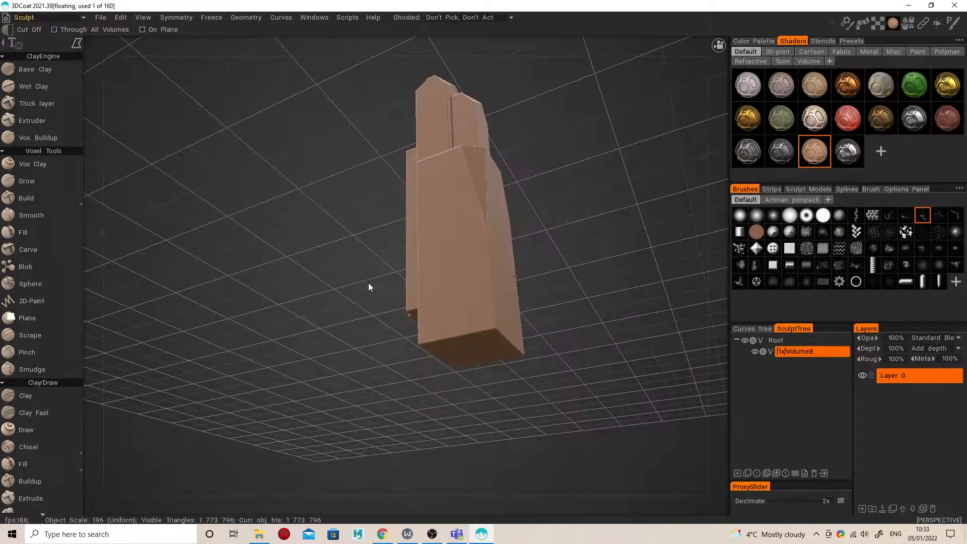
{"action": "key", "text": "e"}
{"action": "left_click", "coordinate": [461, 279]}
{"action": "left_click_drag", "start_coordinate": [460, 279], "coordinate": [466, 283], "text": "alt"}
{"action": "left_click_drag", "start_coordinate": [412, 359], "coordinate": [481, 370]}
{"action": "left_click_drag", "start_coordinate": [288, 332], "coordinate": [287, 331]}
- Bevel the remaining lower corners of the columns with slanted rectangular cuts from several sides and from below
{"action": "left_click_drag", "start_coordinate": [324, 304], "coordinate": [476, 284], "text": "alt"}
{"action": "left_click_drag", "start_coordinate": [389, 386], "coordinate": [409, 386]}
{"action": "left_click_drag", "start_coordinate": [253, 353], "coordinate": [282, 278]}
{"action": "left_click_drag", "start_coordinate": [410, 348], "coordinate": [414, 347]}
{"action": "mouse_move", "coordinate": [295, 310]}
{"action": "left_mouse_down"}
{"action": "mouse_move", "coordinate": [319, 255]}
{"action": "mouse_move", "coordinate": [421, 309]}
{"action": "mouse_move", "coordinate": [410, 286]}
{"action": "mouse_move", "coordinate": [371, 306]}
{"action": "left_mouse_up"}
{"action": "left_click_drag", "start_coordinate": [334, 343], "coordinate": [312, 210], "text": "alt"}
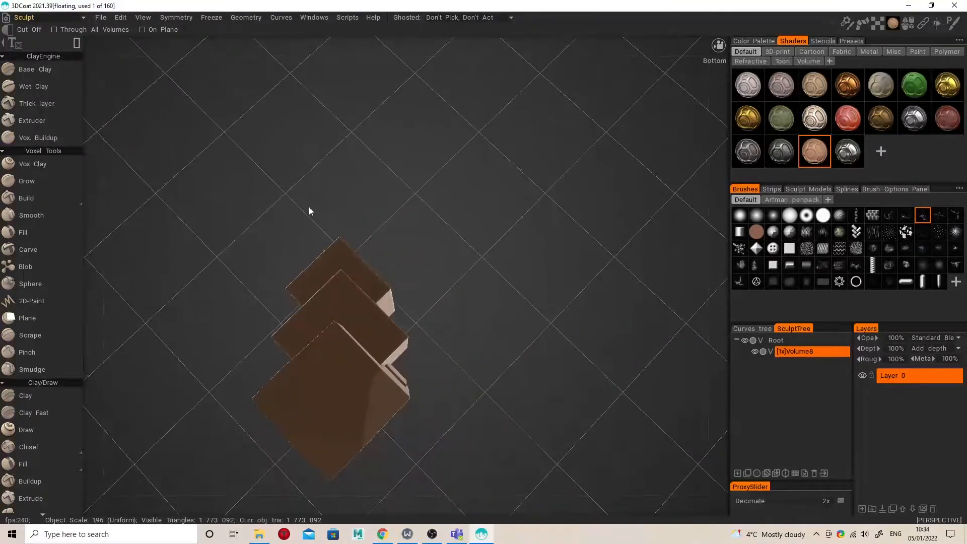
{"action": "left_click_drag", "start_coordinate": [400, 243], "coordinate": [420, 253]}
- Cut irregular slivers off the outer edges of the lower columns using the polygon cutting shape
{"action": "left_click_drag", "start_coordinate": [420, 253], "coordinate": [357, 320], "text": "alt"}
{"action": "key", "text": "space"}
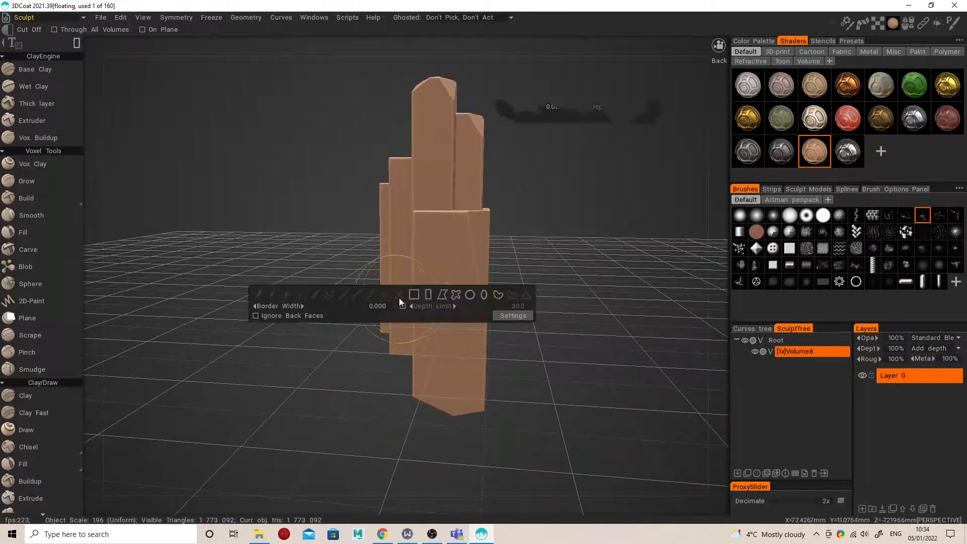
{"action": "left_click_drag", "start_coordinate": [457, 298], "coordinate": [454, 299], "text": "alt"}
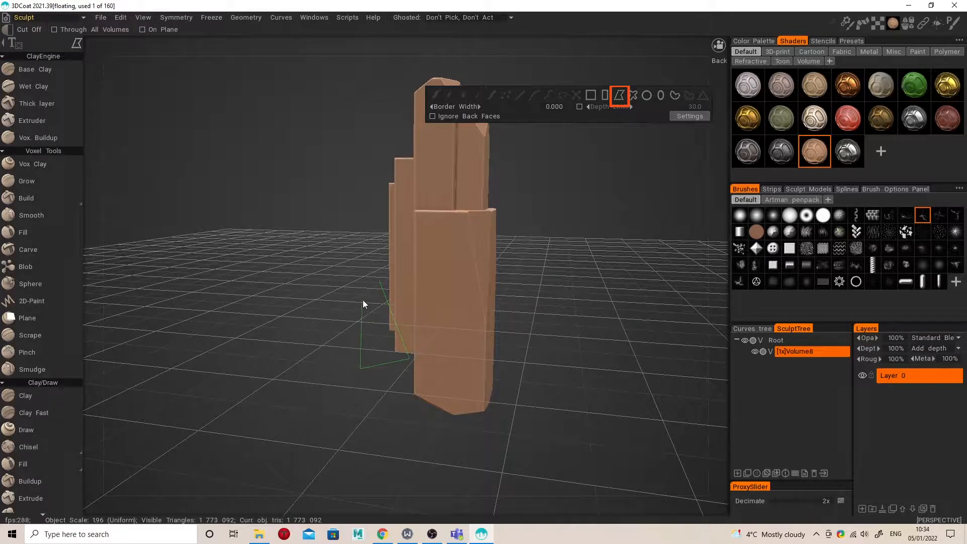
{"action": "mouse_move", "coordinate": [364, 280]}
{"action": "right_mouse_down"}
{"action": "mouse_move", "coordinate": [492, 263]}
{"action": "mouse_move", "coordinate": [447, 315]}
{"action": "mouse_move", "coordinate": [445, 292]}
{"action": "mouse_move", "coordinate": [426, 365]}
{"action": "mouse_move", "coordinate": [505, 296]}
{"action": "mouse_move", "coordinate": [437, 278]}
{"action": "mouse_move", "coordinate": [488, 268]}
{"action": "mouse_move", "coordinate": [446, 265]}
{"action": "right_mouse_up"}
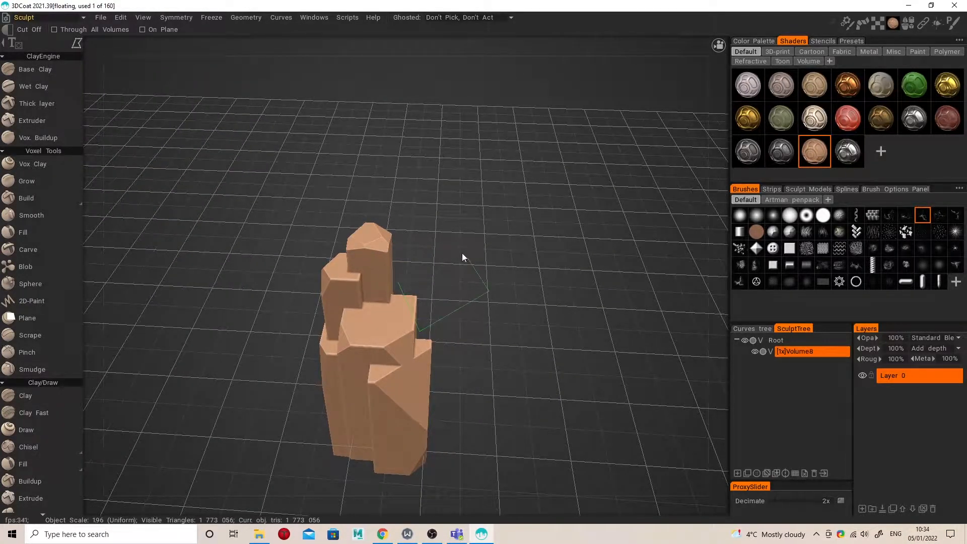
{"action": "mouse_move", "coordinate": [495, 262]}
{"action": "left_mouse_down", "text": "alt"}
{"action": "mouse_move", "coordinate": [363, 231]}
{"action": "mouse_move", "coordinate": [412, 211]}
{"action": "mouse_move", "coordinate": [399, 257]}
{"action": "mouse_move", "coordinate": [334, 231]}
{"action": "mouse_move", "coordinate": [370, 245]}
{"action": "left_mouse_up", "text": "alt"}
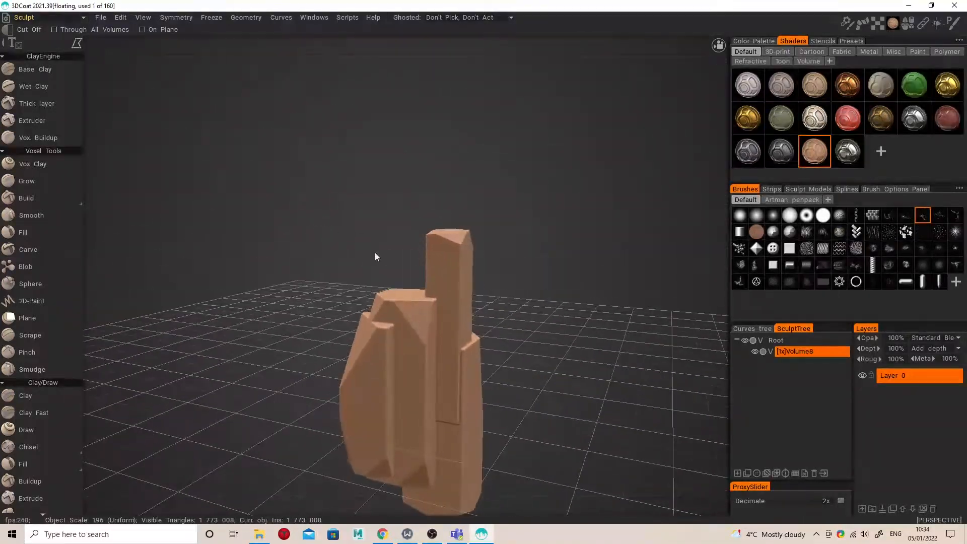
- Cut a slanted sliver off the large column's top corner using Cut Off's polygon shape
{"action": "mouse_move", "coordinate": [360, 299]}
{"action": "left_mouse_down", "text": "alt"}
{"action": "mouse_move", "coordinate": [368, 281]}
{"action": "mouse_move", "coordinate": [362, 304]}
{"action": "left_mouse_up", "text": "alt"}
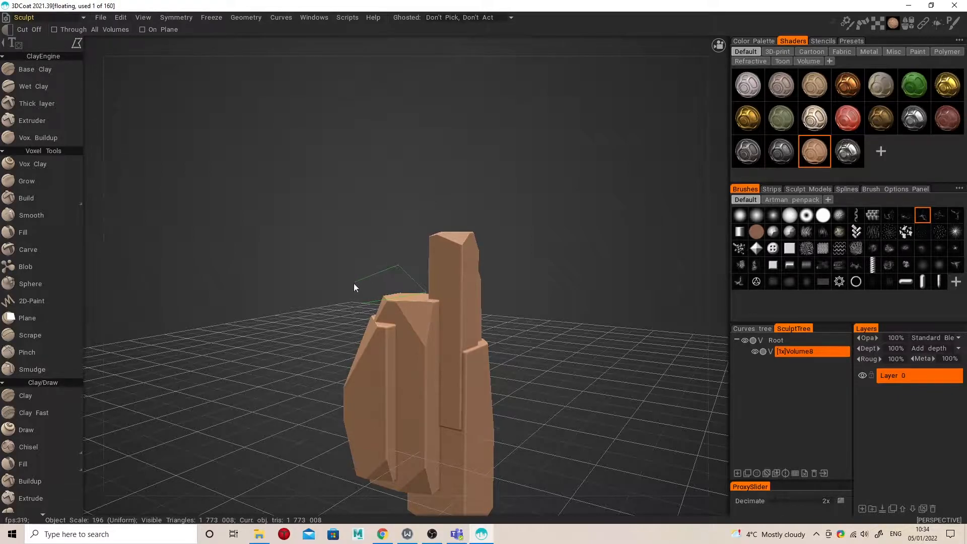
{"action": "mouse_move", "coordinate": [361, 304]}
{"action": "left_mouse_down", "text": "alt"}
{"action": "mouse_move", "coordinate": [443, 305]}
{"action": "mouse_move", "coordinate": [513, 284]}
{"action": "mouse_move", "coordinate": [474, 313]}
{"action": "mouse_move", "coordinate": [594, 295]}
{"action": "mouse_move", "coordinate": [468, 324]}
{"action": "mouse_move", "coordinate": [462, 261]}
{"action": "mouse_move", "coordinate": [453, 302]}
{"action": "mouse_move", "coordinate": [438, 295]}
{"action": "left_mouse_up", "text": "alt"}
- Switch to Vox Hide with the narrow rectangle shape and try a rectangular hide at the large column's top
{"action": "key", "text": "space"}
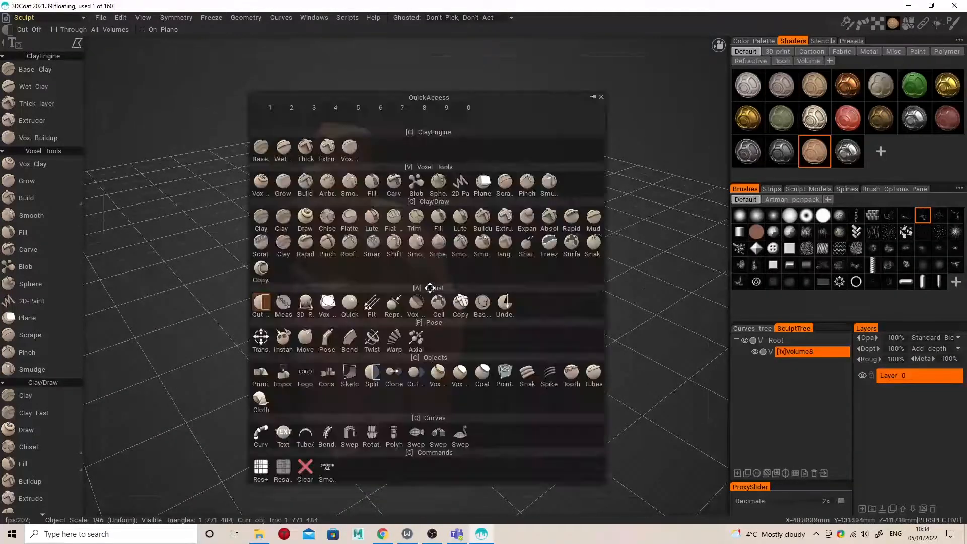
{"action": "left_click", "coordinate": [417, 303]}
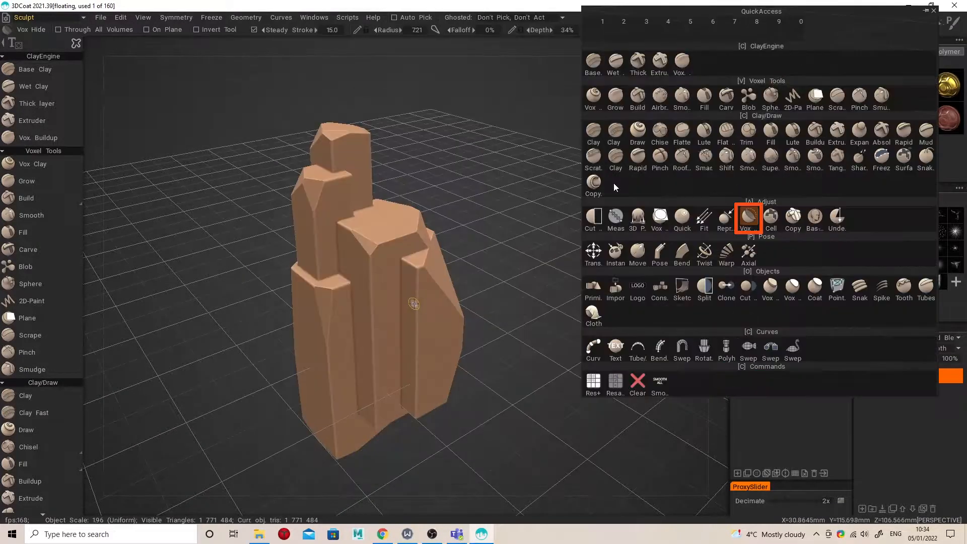
{"action": "mouse_move", "coordinate": [424, 293]}
{"action": "left_mouse_down", "text": "alt"}
{"action": "mouse_move", "coordinate": [488, 299]}
{"action": "mouse_move", "coordinate": [481, 272]}
{"action": "left_mouse_up", "text": "alt"}
{"action": "middle_click_drag", "start_coordinate": [482, 273], "coordinate": [410, 328], "text": "alt"}
{"action": "mouse_move", "coordinate": [410, 328]}
{"action": "right_mouse_down", "text": "alt"}
{"action": "mouse_move", "coordinate": [440, 306]}
{"action": "mouse_move", "coordinate": [419, 303]}
{"action": "right_mouse_up", "text": "alt"}
{"action": "left_click_drag", "start_coordinate": [419, 302], "coordinate": [427, 280], "text": "alt"}
{"action": "middle_click_drag", "start_coordinate": [426, 280], "coordinate": [482, 330], "text": "alt"}
{"action": "key", "text": "e"}
{"action": "left_click", "coordinate": [462, 267]}
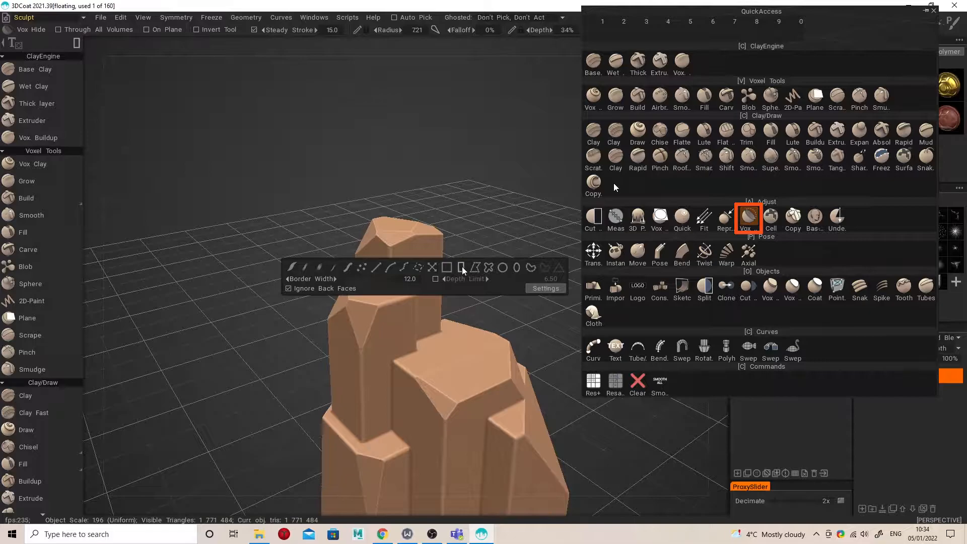
{"action": "left_click_drag", "start_coordinate": [454, 306], "coordinate": [528, 284], "text": "alt"}
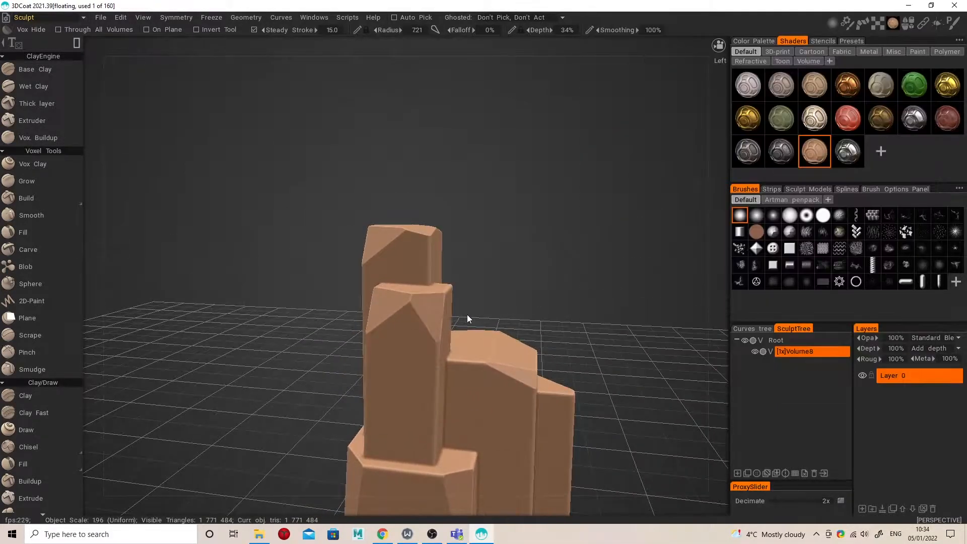
{"action": "left_click_drag", "start_coordinate": [484, 307], "coordinate": [480, 319], "text": "alt"}
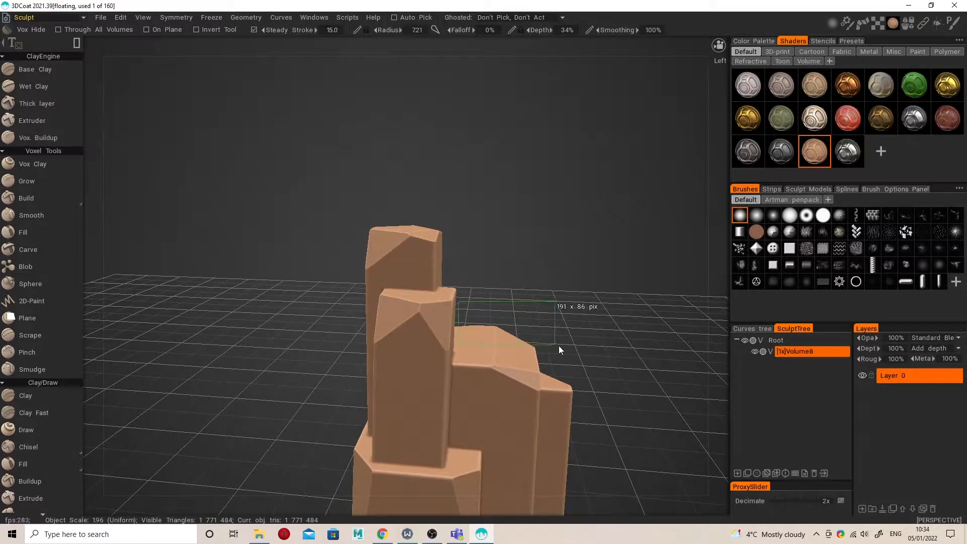
{"action": "mouse_move", "coordinate": [568, 347]}
{"action": "left_mouse_down"}
{"action": "mouse_move", "coordinate": [504, 359]}
{"action": "mouse_move", "coordinate": [391, 359]}
{"action": "mouse_move", "coordinate": [376, 346]}
{"action": "mouse_move", "coordinate": [544, 356]}
{"action": "mouse_move", "coordinate": [515, 342]}
{"action": "left_mouse_up"}
- Set Vox Hide to the freehand closed shape with zero border width and switch the camera to orthographic projection
{"action": "key", "text": "e"}
{"action": "left_click", "coordinate": [572, 332]}
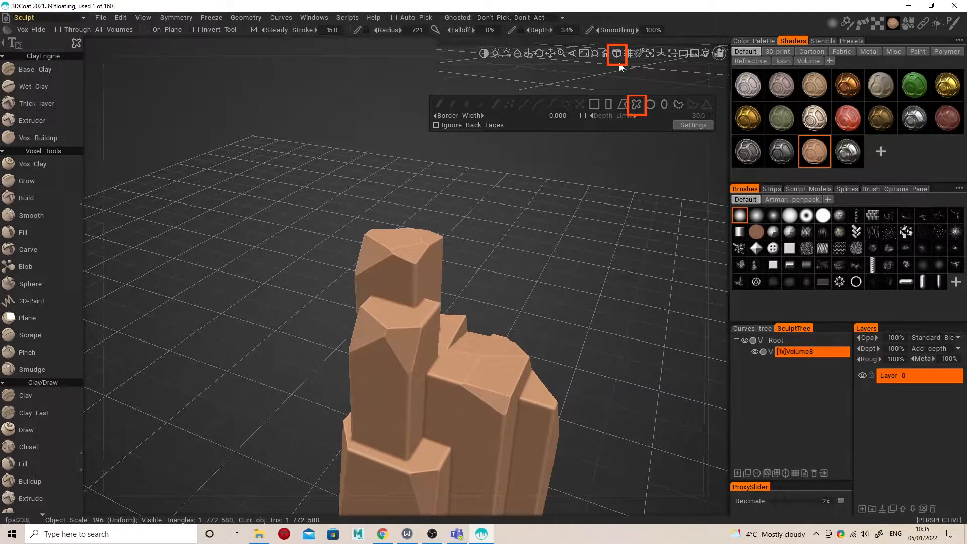
{"action": "left_click", "coordinate": [618, 58]}
{"action": "mouse_move", "coordinate": [509, 259]}
{"action": "left_mouse_down", "text": "alt"}
{"action": "mouse_move", "coordinate": [501, 288]}
{"action": "mouse_move", "coordinate": [474, 267]}
{"action": "mouse_move", "coordinate": [490, 258]}
{"action": "mouse_move", "coordinate": [504, 268]}
{"action": "left_mouse_up", "text": "alt"}
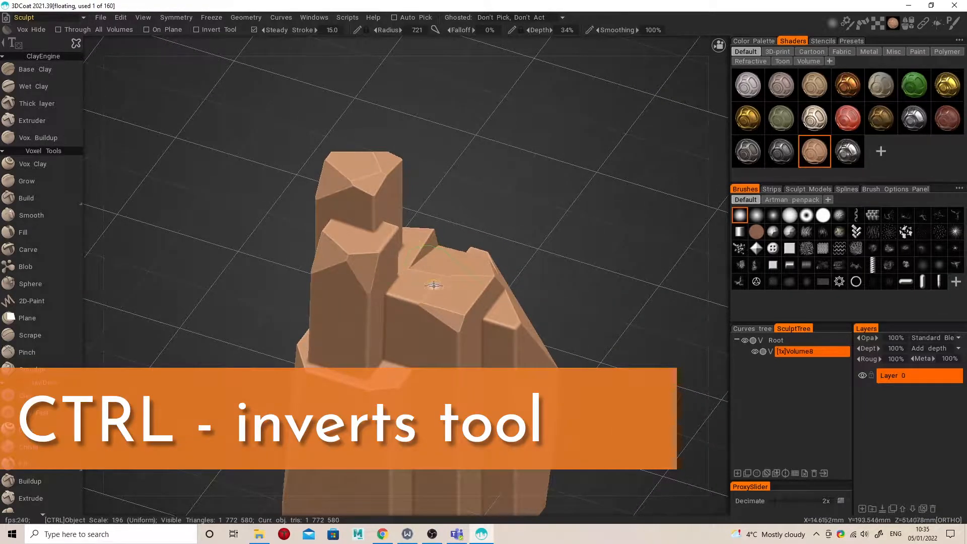
- Restore part of the hidden notch with the inverted tool, and chip the top corners of the large and tallest columns
{"action": "mouse_move", "coordinate": [486, 285]}
{"action": "left_mouse_down", "text": "ctrl"}
{"action": "mouse_move", "coordinate": [496, 273]}
{"action": "mouse_move", "coordinate": [388, 234]}
{"action": "mouse_move", "coordinate": [423, 221]}
{"action": "mouse_move", "coordinate": [425, 232]}
{"action": "mouse_move", "coordinate": [479, 246]}
{"action": "mouse_move", "coordinate": [497, 231]}
{"action": "mouse_move", "coordinate": [595, 241]}
{"action": "mouse_move", "coordinate": [611, 222]}
{"action": "mouse_move", "coordinate": [350, 250]}
{"action": "mouse_move", "coordinate": [460, 221]}
{"action": "mouse_move", "coordinate": [463, 192]}
{"action": "mouse_move", "coordinate": [438, 229]}
{"action": "mouse_move", "coordinate": [396, 248]}
{"action": "left_mouse_up", "text": "ctrl"}
{"action": "left_click_drag", "start_coordinate": [454, 195], "coordinate": [497, 261], "text": "alt"}
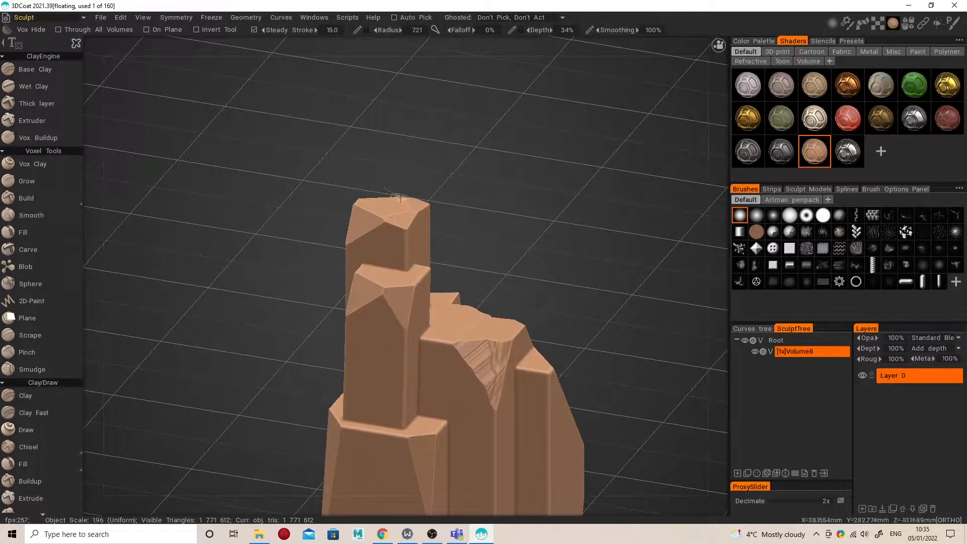
{"action": "mouse_move", "coordinate": [406, 191]}
{"action": "left_mouse_down"}
{"action": "mouse_move", "coordinate": [494, 244]}
{"action": "mouse_move", "coordinate": [439, 318]}
{"action": "left_mouse_up"}
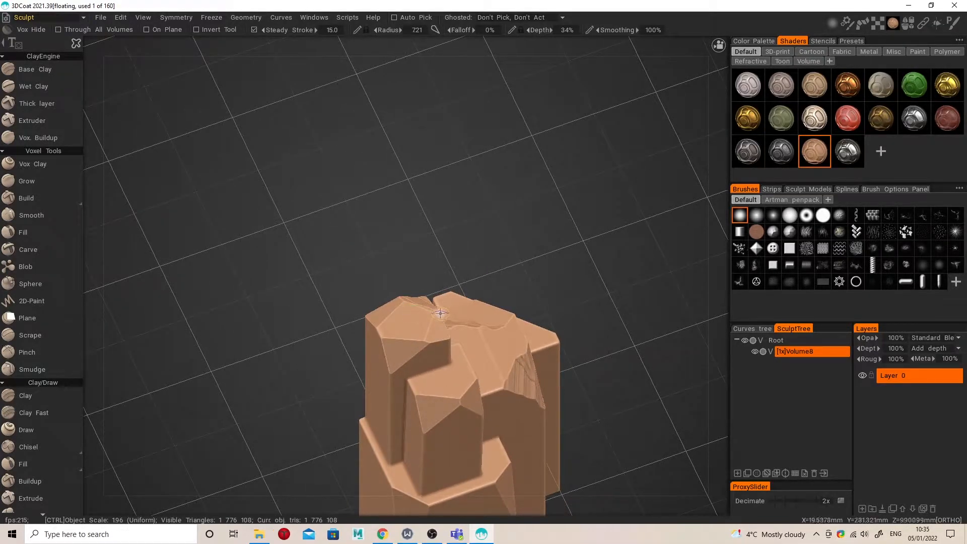
{"action": "left_click_drag", "start_coordinate": [438, 317], "coordinate": [352, 241]}
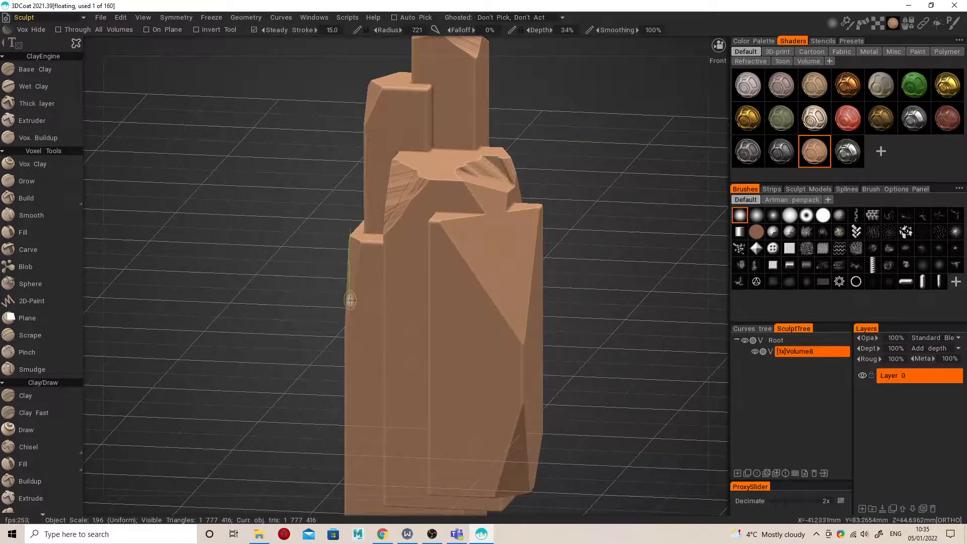
- Chip irregular freehand notches along the lowest column's vertical edges and out of its bottom corner with Vox Hide
{"action": "left_click_drag", "start_coordinate": [331, 258], "coordinate": [408, 236]}
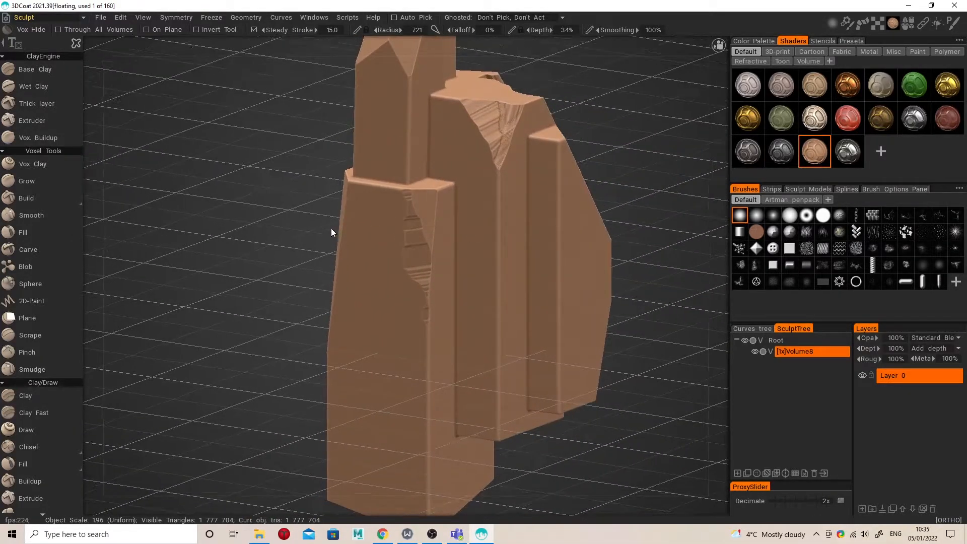
{"action": "left_click_drag", "start_coordinate": [316, 217], "coordinate": [344, 205], "text": "alt"}
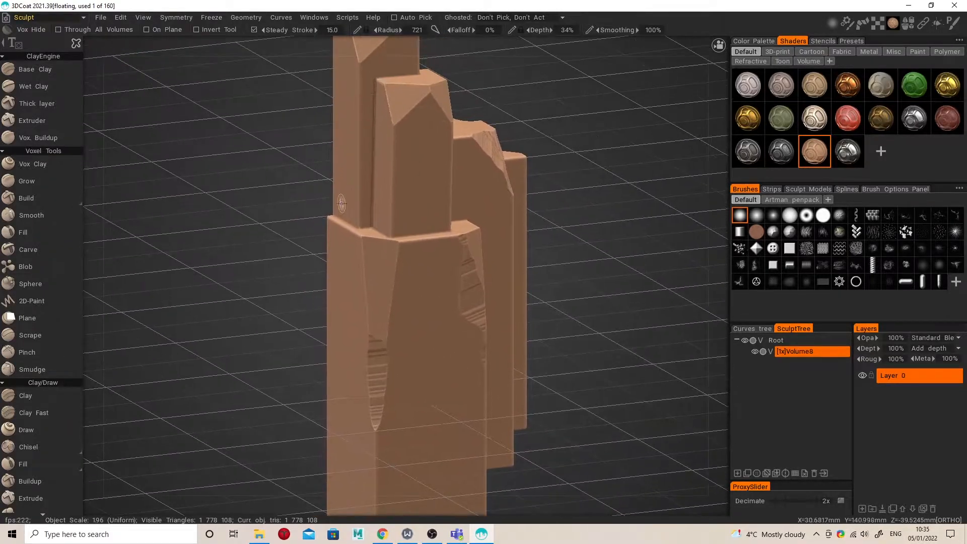
{"action": "middle_click_drag", "start_coordinate": [393, 327], "coordinate": [394, 190], "text": "alt"}
{"action": "mouse_move", "coordinate": [319, 232]}
{"action": "left_mouse_down"}
{"action": "mouse_move", "coordinate": [345, 305]}
{"action": "mouse_move", "coordinate": [338, 396]}
{"action": "left_mouse_up"}
{"action": "mouse_move", "coordinate": [285, 234]}
{"action": "left_mouse_down"}
{"action": "mouse_move", "coordinate": [293, 249]}
{"action": "mouse_move", "coordinate": [398, 249]}
{"action": "mouse_move", "coordinate": [316, 267]}
{"action": "left_mouse_up"}
{"action": "mouse_move", "coordinate": [345, 430]}
{"action": "left_mouse_down"}
{"action": "mouse_move", "coordinate": [324, 333]}
{"action": "mouse_move", "coordinate": [404, 289]}
{"action": "mouse_move", "coordinate": [418, 312]}
{"action": "mouse_move", "coordinate": [472, 316]}
{"action": "mouse_move", "coordinate": [415, 276]}
{"action": "mouse_move", "coordinate": [507, 292]}
{"action": "mouse_move", "coordinate": [451, 298]}
{"action": "mouse_move", "coordinate": [429, 264]}
{"action": "left_mouse_up"}
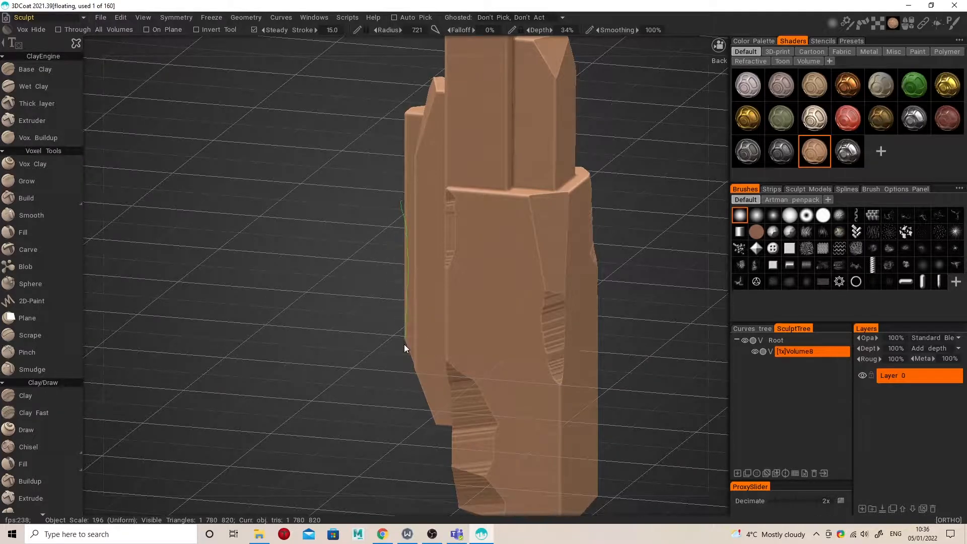
- Flake a rough strip off the vertical edge of the slab beside the large column
{"action": "left_click_drag", "start_coordinate": [379, 200], "coordinate": [381, 200]}
{"action": "mouse_move", "coordinate": [380, 200]}
{"action": "left_mouse_down", "text": "alt"}
{"action": "mouse_move", "coordinate": [410, 232]}
{"action": "mouse_move", "coordinate": [464, 243]}
{"action": "left_mouse_up", "text": "alt"}
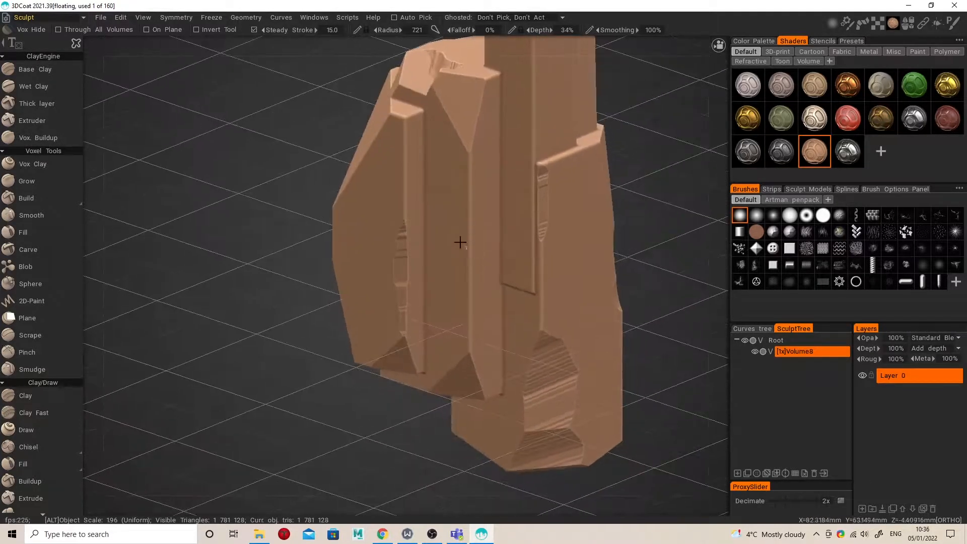
{"action": "left_click_drag", "start_coordinate": [336, 160], "coordinate": [336, 160]}
- Chip the top corners of the side slab and second-tallest column, and roughen the slab's sloping outer edge
{"action": "mouse_move", "coordinate": [336, 160]}
{"action": "left_mouse_down", "text": "alt"}
{"action": "mouse_move", "coordinate": [388, 198]}
{"action": "mouse_move", "coordinate": [371, 244]}
{"action": "mouse_move", "coordinate": [415, 218]}
{"action": "mouse_move", "coordinate": [355, 208]}
{"action": "left_mouse_up", "text": "alt"}
{"action": "mouse_move", "coordinate": [356, 208]}
{"action": "left_mouse_down", "text": "alt"}
{"action": "mouse_move", "coordinate": [430, 225]}
{"action": "mouse_move", "coordinate": [415, 161]}
{"action": "mouse_move", "coordinate": [372, 220]}
{"action": "left_mouse_up", "text": "alt"}
{"action": "mouse_move", "coordinate": [445, 150]}
{"action": "left_mouse_down", "text": "alt"}
{"action": "mouse_move", "coordinate": [403, 203]}
{"action": "mouse_move", "coordinate": [431, 149]}
{"action": "mouse_move", "coordinate": [455, 266]}
{"action": "mouse_move", "coordinate": [447, 260]}
{"action": "mouse_move", "coordinate": [568, 188]}
{"action": "mouse_move", "coordinate": [568, 210]}
{"action": "mouse_move", "coordinate": [517, 237]}
{"action": "mouse_move", "coordinate": [429, 180]}
{"action": "mouse_move", "coordinate": [440, 201]}
{"action": "mouse_move", "coordinate": [419, 162]}
{"action": "left_mouse_up", "text": "alt"}
{"action": "left_click_drag", "start_coordinate": [403, 194], "coordinate": [412, 227], "text": "alt"}
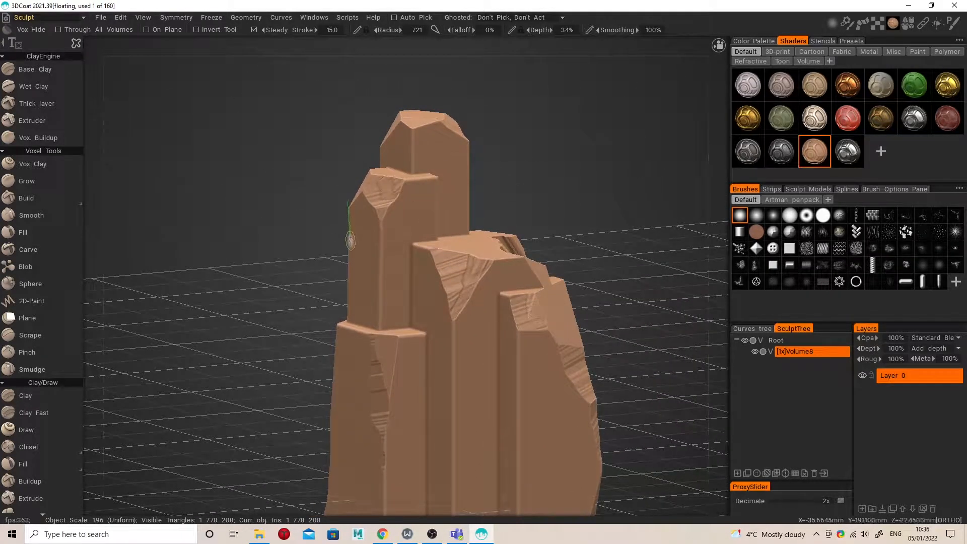
- Roughen the second-tallest column's outer vertical edge and carve a broken face into the tallest column's top
{"action": "mouse_move", "coordinate": [358, 270]}
{"action": "left_mouse_down", "text": "alt"}
{"action": "mouse_move", "coordinate": [433, 229]}
{"action": "mouse_move", "coordinate": [460, 244]}
{"action": "mouse_move", "coordinate": [419, 256]}
{"action": "mouse_move", "coordinate": [376, 186]}
{"action": "mouse_move", "coordinate": [352, 229]}
{"action": "left_mouse_up", "text": "alt"}
{"action": "left_click_drag", "start_coordinate": [381, 188], "coordinate": [477, 131], "text": "alt"}
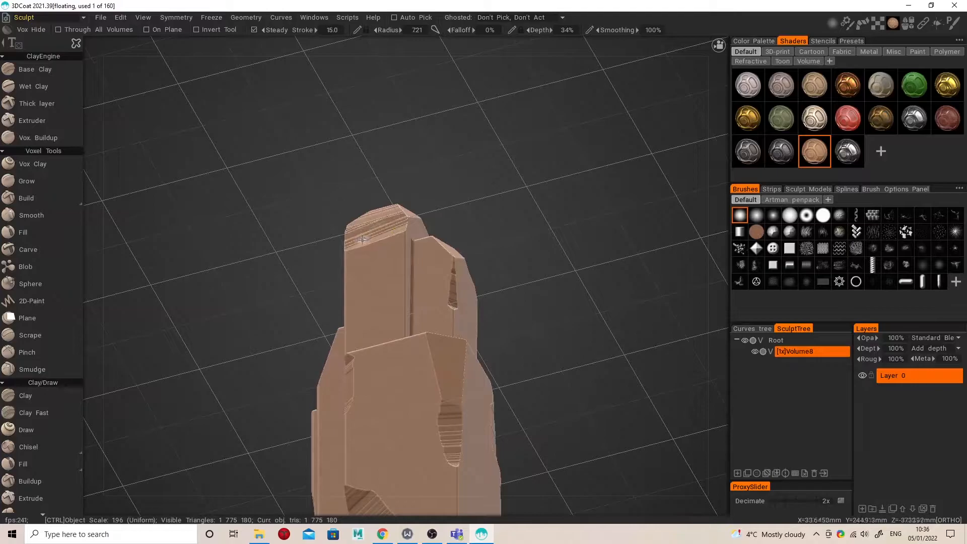
{"action": "mouse_move", "coordinate": [434, 212]}
{"action": "left_mouse_down", "text": "alt"}
{"action": "mouse_move", "coordinate": [391, 262]}
{"action": "mouse_move", "coordinate": [433, 237]}
{"action": "mouse_move", "coordinate": [373, 265]}
{"action": "mouse_move", "coordinate": [394, 279]}
{"action": "mouse_move", "coordinate": [453, 196]}
{"action": "mouse_move", "coordinate": [395, 251]}
{"action": "mouse_move", "coordinate": [437, 272]}
{"action": "mouse_move", "coordinate": [460, 242]}
{"action": "mouse_move", "coordinate": [441, 204]}
{"action": "left_mouse_up", "text": "alt"}
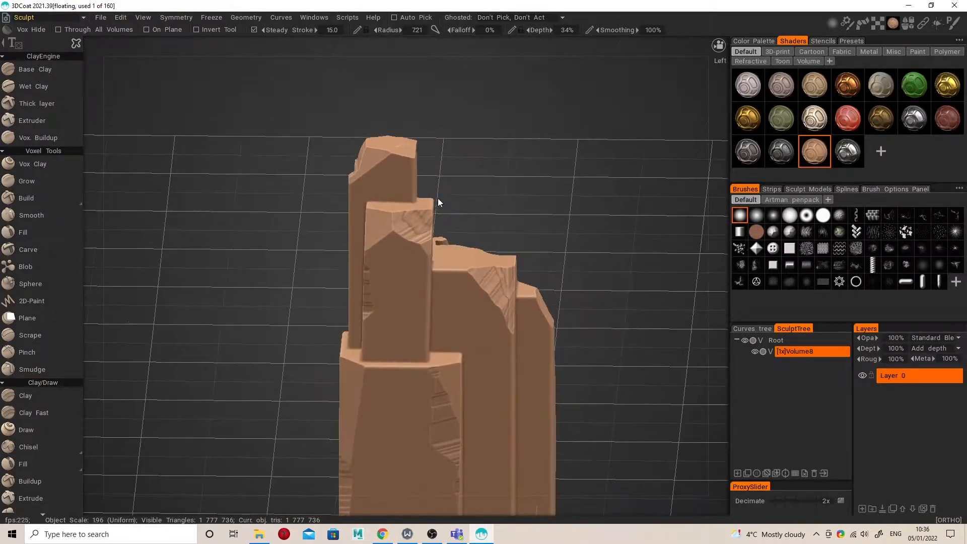
- Chip rough pieces off the side slab's outer vertical edge and base, and break the tallest column's upper corner
{"action": "left_click_drag", "start_coordinate": [497, 214], "coordinate": [417, 149], "text": "alt"}
{"action": "mouse_move", "coordinate": [487, 186]}
{"action": "left_mouse_down", "text": "alt"}
{"action": "mouse_move", "coordinate": [357, 208]}
{"action": "mouse_move", "coordinate": [438, 240]}
{"action": "mouse_move", "coordinate": [497, 225]}
{"action": "mouse_move", "coordinate": [485, 212]}
{"action": "mouse_move", "coordinate": [362, 224]}
{"action": "mouse_move", "coordinate": [301, 341]}
{"action": "left_mouse_up", "text": "alt"}
{"action": "mouse_move", "coordinate": [286, 309]}
{"action": "left_mouse_down"}
{"action": "mouse_move", "coordinate": [411, 283]}
{"action": "mouse_move", "coordinate": [419, 315]}
{"action": "mouse_move", "coordinate": [268, 285]}
{"action": "mouse_move", "coordinate": [276, 348]}
{"action": "left_mouse_up"}
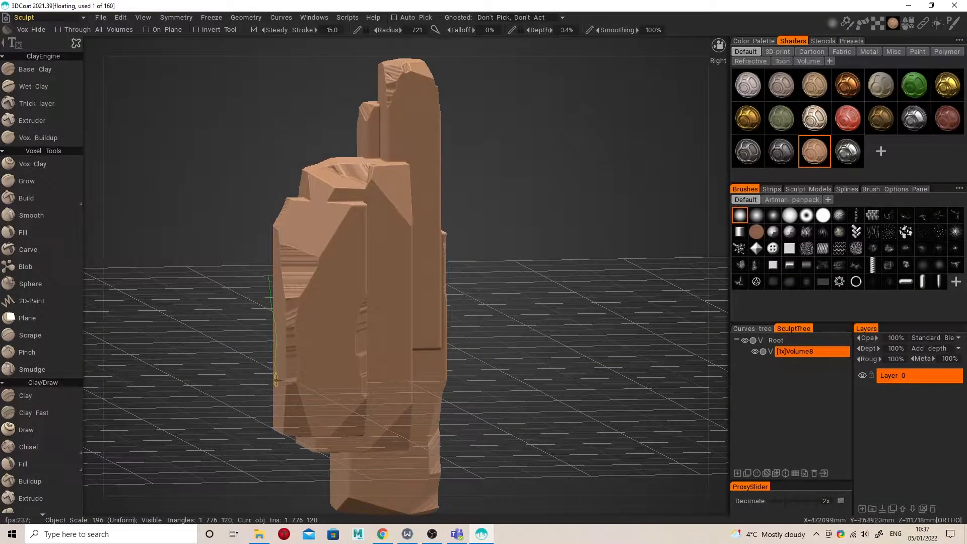
{"action": "mouse_move", "coordinate": [253, 265]}
{"action": "left_mouse_down", "text": "alt"}
{"action": "mouse_move", "coordinate": [371, 316]}
{"action": "mouse_move", "coordinate": [483, 317]}
{"action": "mouse_move", "coordinate": [369, 326]}
{"action": "mouse_move", "coordinate": [383, 345]}
{"action": "mouse_move", "coordinate": [267, 427]}
{"action": "mouse_move", "coordinate": [272, 442]}
{"action": "mouse_move", "coordinate": [247, 419]}
{"action": "mouse_move", "coordinate": [246, 315]}
{"action": "mouse_move", "coordinate": [231, 328]}
{"action": "mouse_move", "coordinate": [301, 399]}
{"action": "left_mouse_up", "text": "alt"}
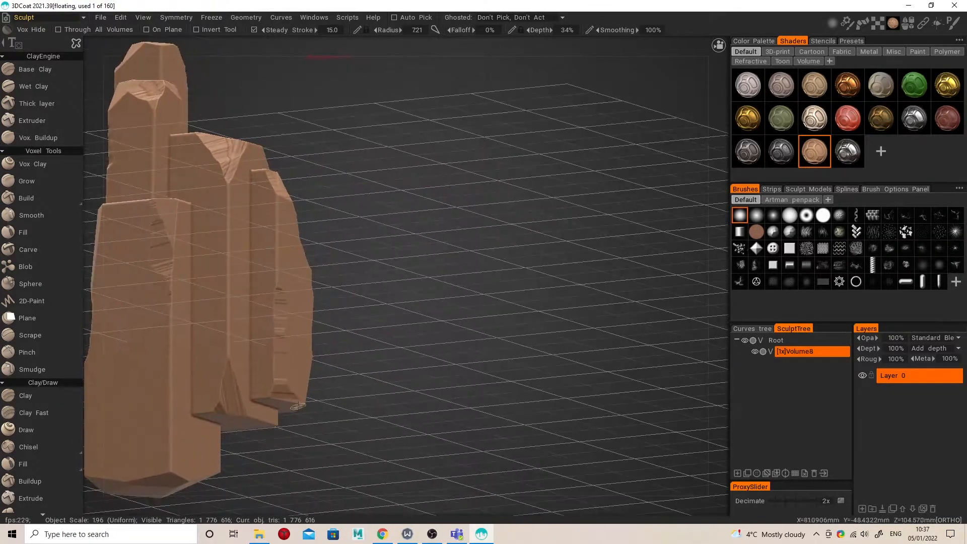
{"action": "left_click_drag", "start_coordinate": [400, 327], "coordinate": [382, 261], "text": "alt"}
{"action": "left_click_drag", "start_coordinate": [444, 262], "coordinate": [352, 268], "text": "alt"}
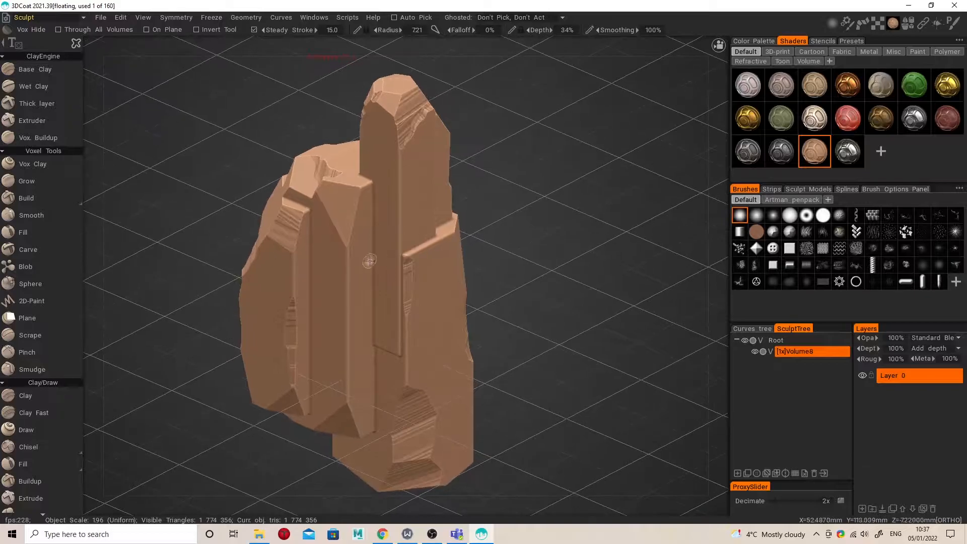
- Split off the rock's base along a jagged polygon line, using the Split tool with a border width of 0
{"action": "key", "text": "space"}
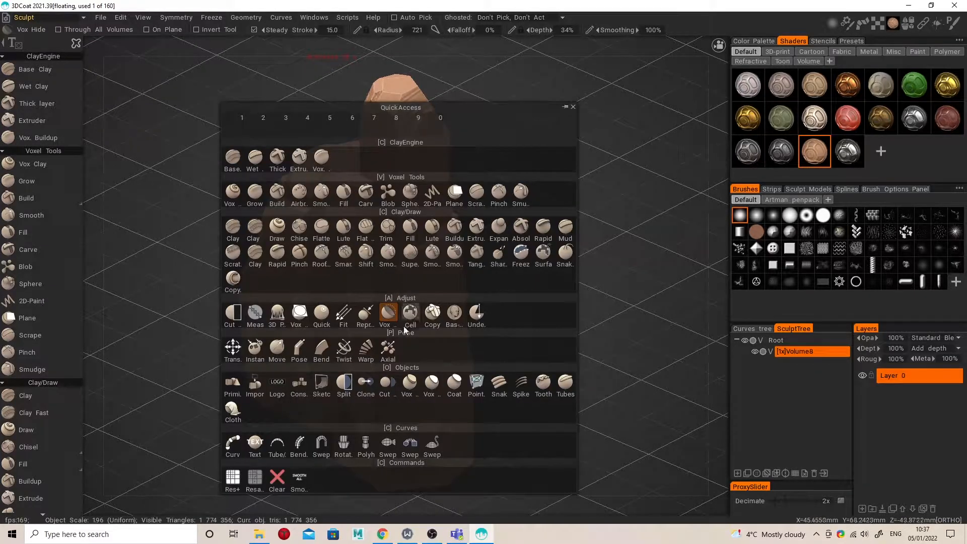
{"action": "left_click", "coordinate": [343, 385]}
{"action": "left_click", "coordinate": [297, 30]}
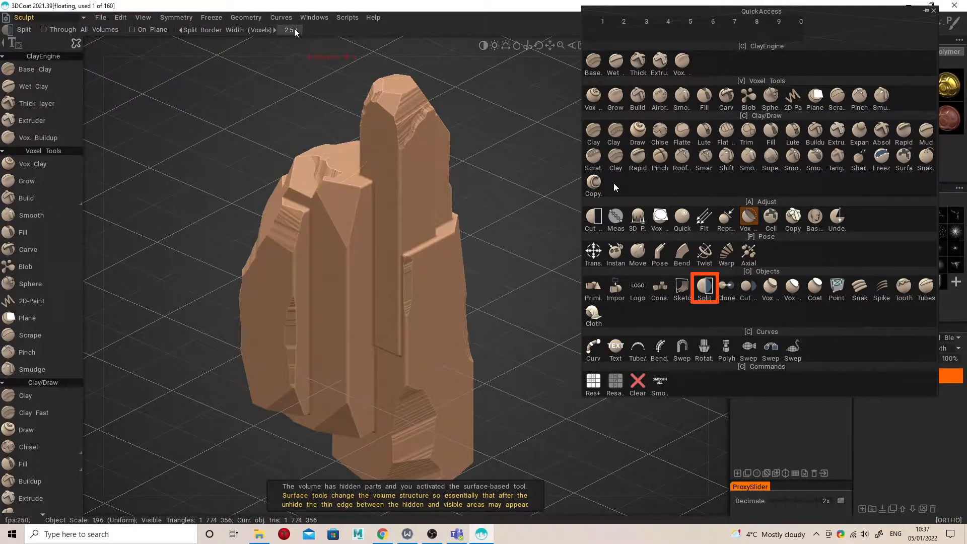
{"action": "key", "text": "Return"}
{"action": "mouse_move", "coordinate": [333, 346]}
{"action": "left_mouse_down", "text": "alt"}
{"action": "mouse_move", "coordinate": [365, 298]}
{"action": "mouse_move", "coordinate": [386, 304]}
{"action": "mouse_move", "coordinate": [388, 267]}
{"action": "mouse_move", "coordinate": [354, 290]}
{"action": "mouse_move", "coordinate": [403, 276]}
{"action": "mouse_move", "coordinate": [343, 276]}
{"action": "mouse_move", "coordinate": [310, 381]}
{"action": "left_mouse_up", "text": "alt"}
{"action": "key", "text": "space"}
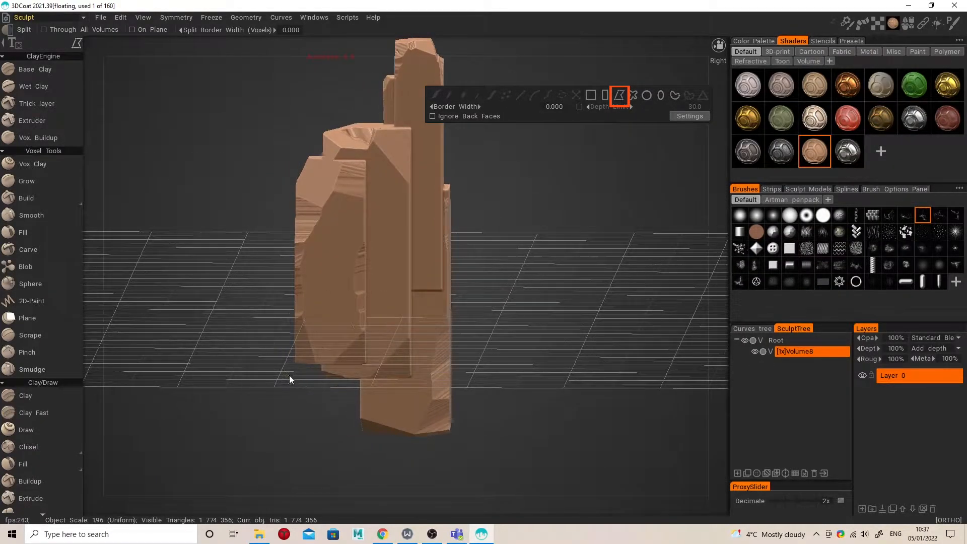
{"action": "left_click", "coordinate": [295, 381]}
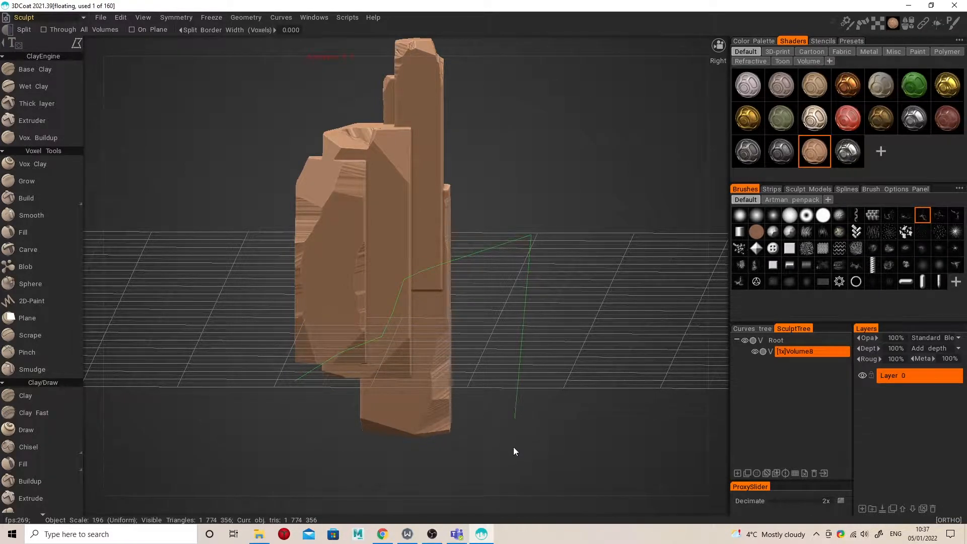
{"action": "left_click", "coordinate": [288, 386]}
- Split the remaining rock with two more jagged polygon lines, one across the middle and one below the column tops
{"action": "mouse_move", "coordinate": [288, 388]}
{"action": "left_mouse_down", "text": "alt"}
{"action": "mouse_move", "coordinate": [399, 292]}
{"action": "mouse_move", "coordinate": [384, 302]}
{"action": "mouse_move", "coordinate": [286, 303]}
{"action": "mouse_move", "coordinate": [303, 306]}
{"action": "left_mouse_up", "text": "alt"}
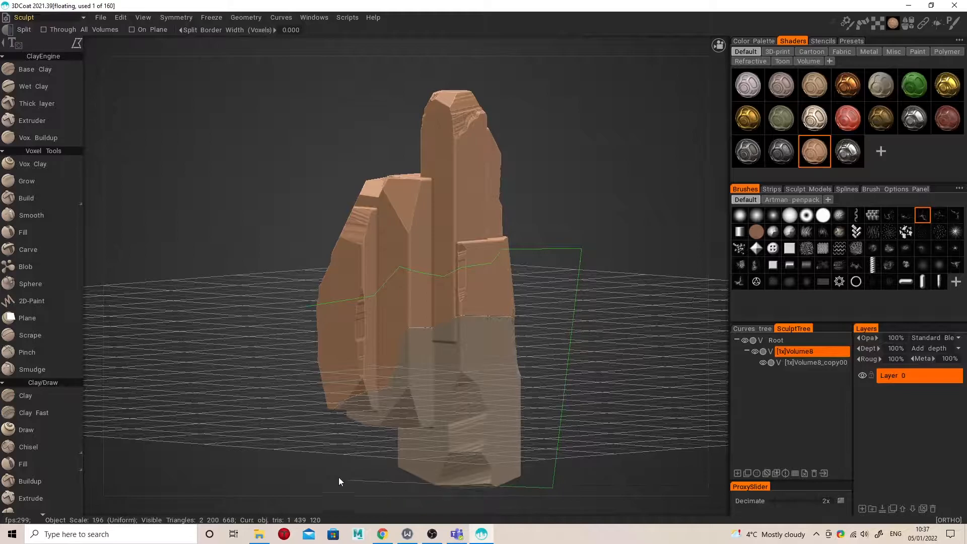
{"action": "left_click", "coordinate": [295, 310]}
{"action": "mouse_move", "coordinate": [410, 303]}
{"action": "left_mouse_down", "text": "alt"}
{"action": "mouse_move", "coordinate": [474, 250]}
{"action": "mouse_move", "coordinate": [481, 264]}
{"action": "mouse_move", "coordinate": [455, 248]}
{"action": "left_mouse_up", "text": "alt"}
{"action": "left_click", "coordinate": [333, 263]}
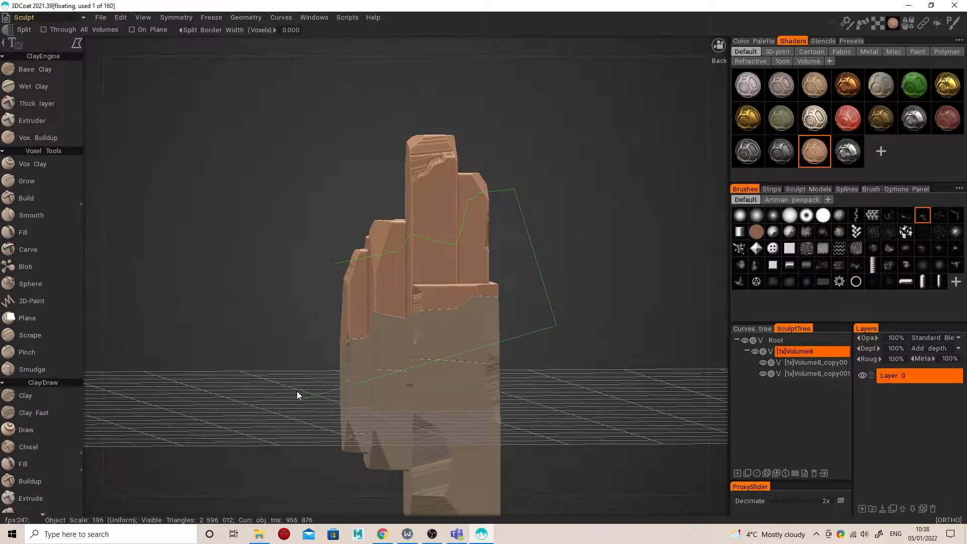
{"action": "left_click", "coordinate": [327, 267]}
{"action": "left_click_drag", "start_coordinate": [324, 268], "coordinate": [561, 277], "text": "alt"}
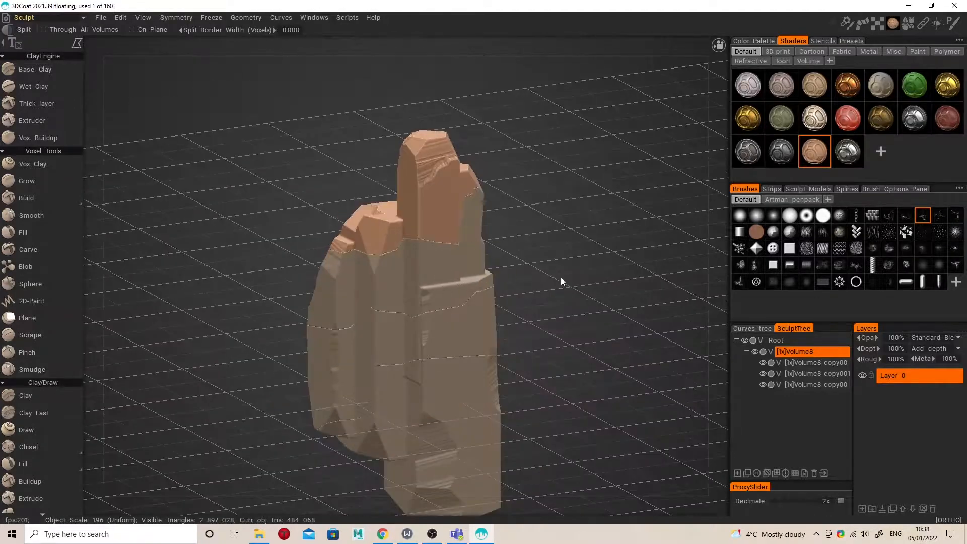
- Apply the rock's current brown shader to the whole sub-tree of split volumes
{"action": "right_click", "coordinate": [814, 152]}
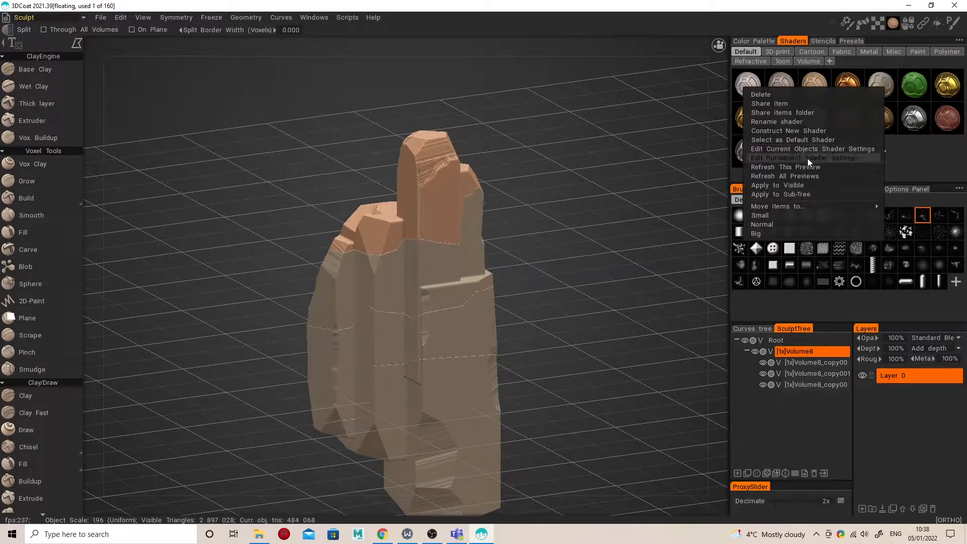
{"action": "left_click", "coordinate": [798, 193]}
{"action": "left_click_drag", "start_coordinate": [500, 294], "coordinate": [425, 259], "text": "alt"}
{"action": "scroll", "coordinate": [433, 269], "scroll_direction": "up", "scroll_amount": 3}
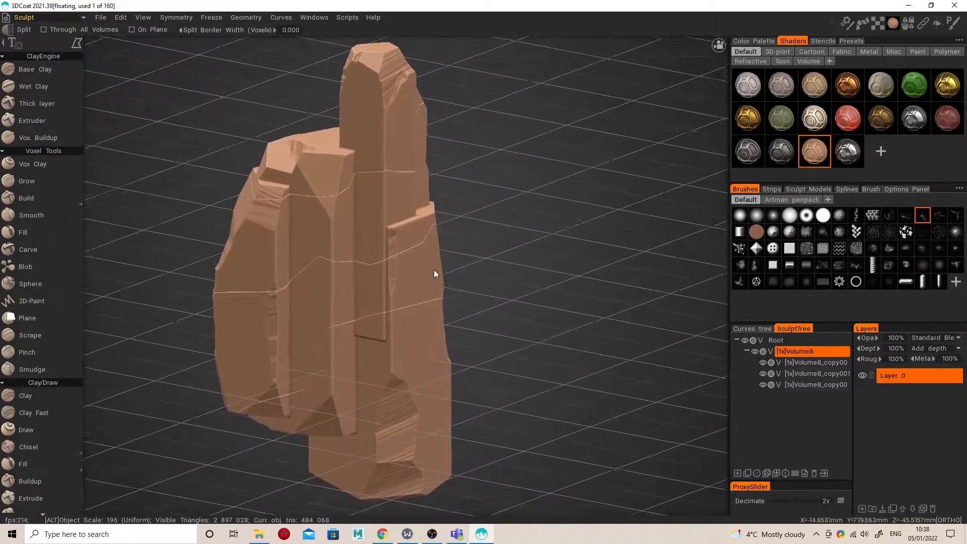
{"action": "mouse_move", "coordinate": [821, 364]}
{"action": "left_mouse_down"}
{"action": "mouse_move", "coordinate": [811, 382]}
{"action": "mouse_move", "coordinate": [798, 351]}
{"action": "mouse_move", "coordinate": [780, 373]}
{"action": "left_mouse_up"}
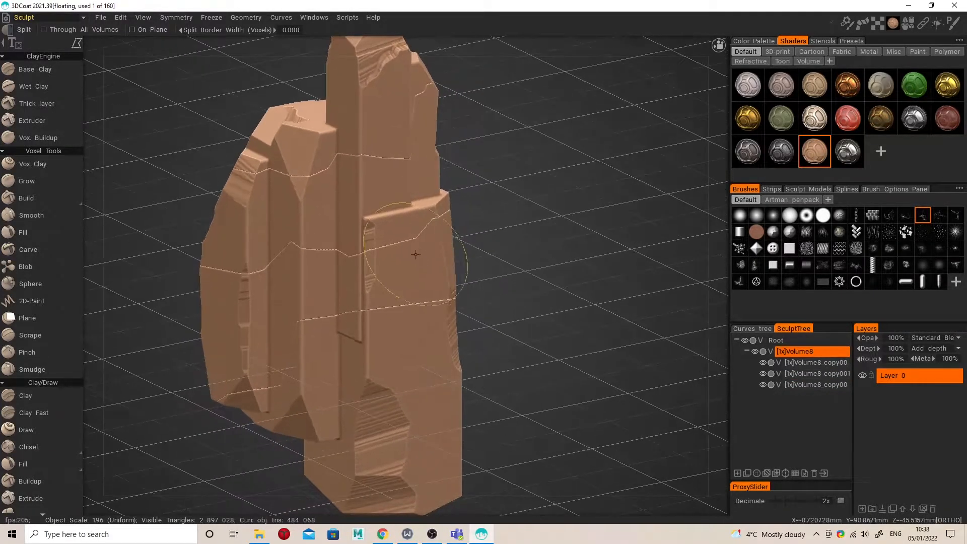
- Return to Vox Hide and chip freehand flakes off the upper piece, around the large column and slab tops
{"action": "key", "text": "space"}
{"action": "left_click", "coordinate": [396, 259]}
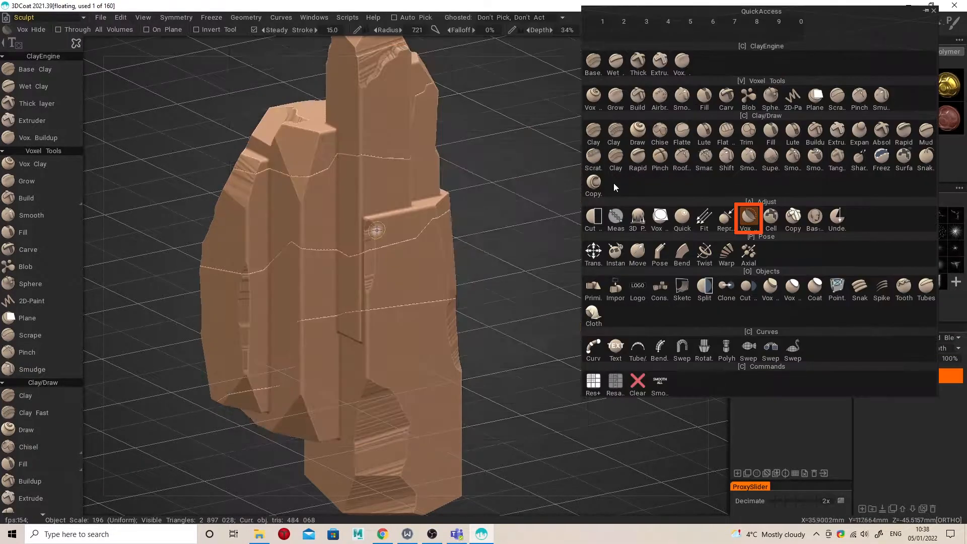
{"action": "mouse_move", "coordinate": [430, 321]}
{"action": "left_mouse_down", "text": "alt"}
{"action": "mouse_move", "coordinate": [438, 300]}
{"action": "mouse_move", "coordinate": [421, 313]}
{"action": "left_mouse_up", "text": "alt"}
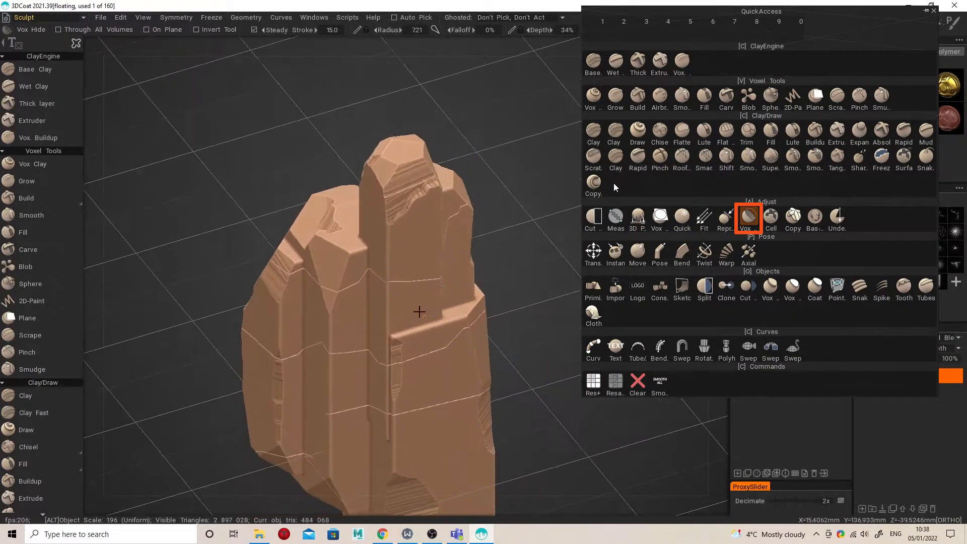
{"action": "mouse_move", "coordinate": [393, 283]}
{"action": "left_mouse_down"}
{"action": "mouse_move", "coordinate": [445, 285]}
{"action": "mouse_move", "coordinate": [457, 247]}
{"action": "mouse_move", "coordinate": [492, 255]}
{"action": "mouse_move", "coordinate": [359, 314]}
{"action": "mouse_move", "coordinate": [384, 324]}
{"action": "mouse_move", "coordinate": [360, 291]}
{"action": "mouse_move", "coordinate": [502, 326]}
{"action": "mouse_move", "coordinate": [444, 307]}
{"action": "mouse_move", "coordinate": [364, 317]}
{"action": "left_mouse_up"}
{"action": "key", "text": "space"}
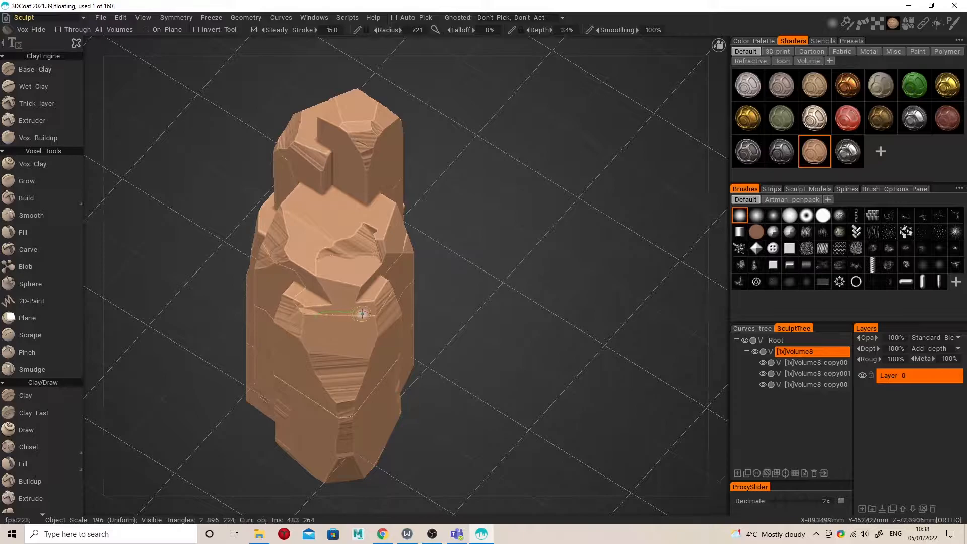
{"action": "left_click_drag", "start_coordinate": [341, 326], "coordinate": [367, 351], "text": "alt"}
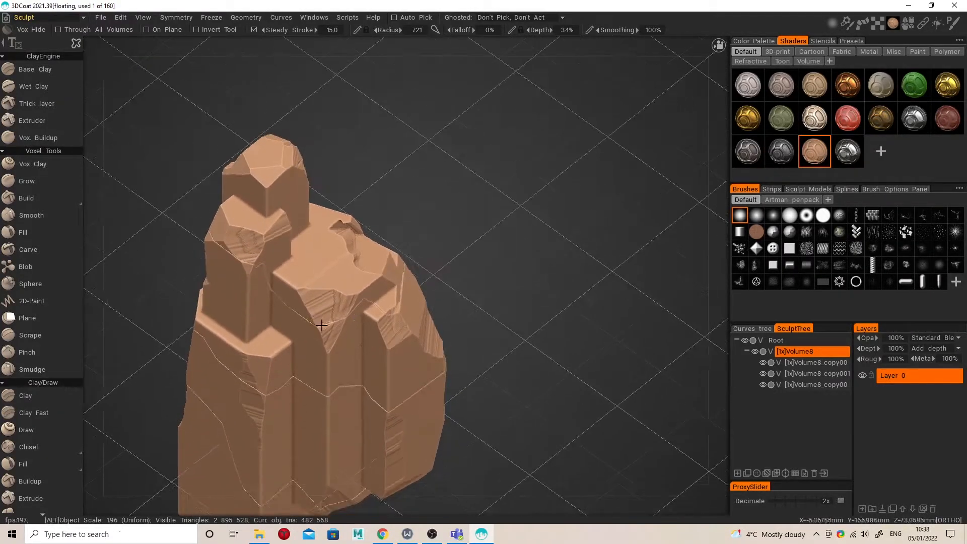
- Chip further small flakes off the upper piece, along the faces and edges of its columns and slab
{"action": "left_click_drag", "start_coordinate": [321, 326], "coordinate": [296, 315], "text": "alt"}
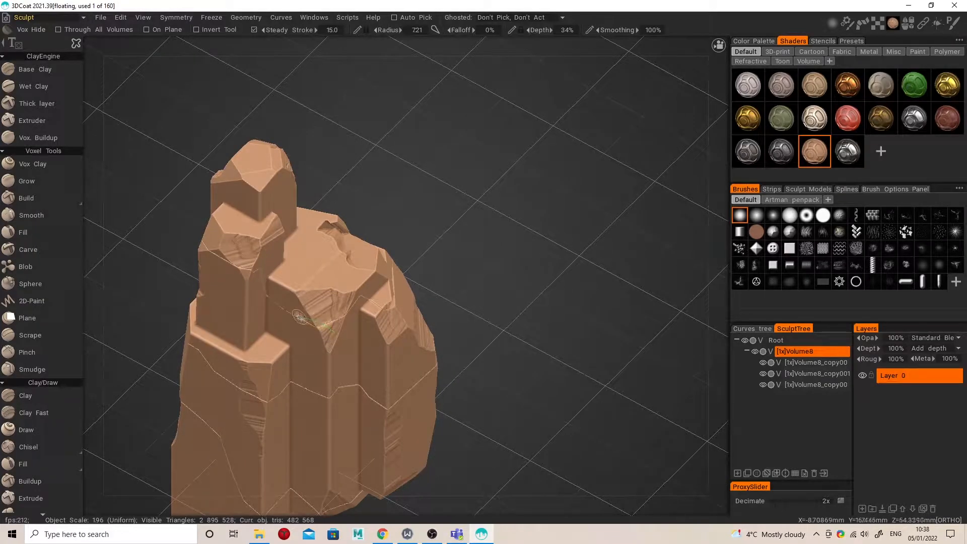
{"action": "mouse_move", "coordinate": [340, 335]}
{"action": "left_mouse_down", "text": "alt"}
{"action": "mouse_move", "coordinate": [333, 328]}
{"action": "mouse_move", "coordinate": [332, 346]}
{"action": "mouse_move", "coordinate": [418, 355]}
{"action": "mouse_move", "coordinate": [436, 370]}
{"action": "left_mouse_up", "text": "alt"}
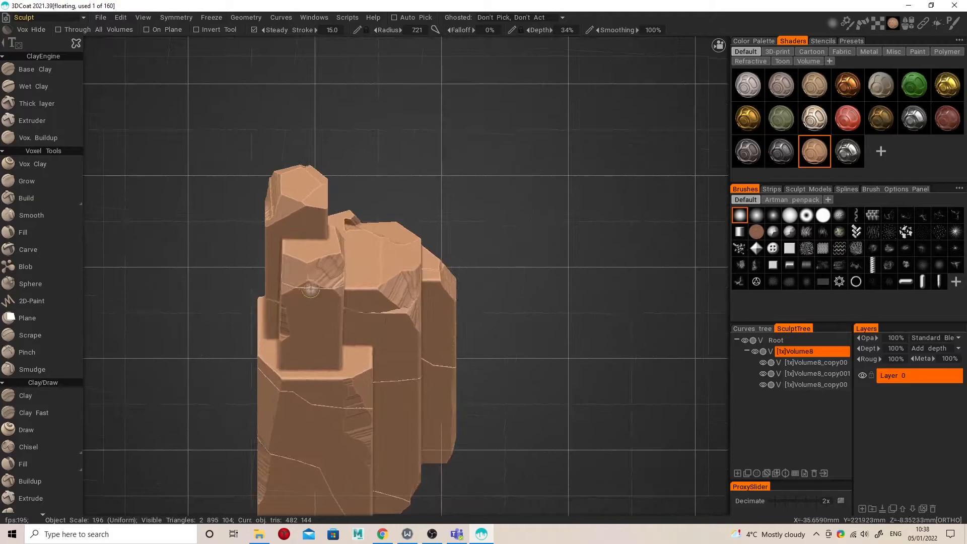
{"action": "mouse_move", "coordinate": [327, 317]}
{"action": "left_mouse_down", "text": "alt"}
{"action": "mouse_move", "coordinate": [477, 222]}
{"action": "mouse_move", "coordinate": [546, 255]}
{"action": "mouse_move", "coordinate": [383, 292]}
{"action": "left_mouse_up", "text": "alt"}
- Chip flakes with Vox Hide off the first and second split copy volumes, along their edges and crack lines
{"action": "left_click", "coordinate": [801, 363]}
{"action": "middle_click_drag", "start_coordinate": [451, 392], "coordinate": [460, 244], "text": "alt"}
{"action": "mouse_move", "coordinate": [431, 339]}
{"action": "left_mouse_down", "text": "alt"}
{"action": "mouse_move", "coordinate": [447, 274]}
{"action": "mouse_move", "coordinate": [416, 294]}
{"action": "mouse_move", "coordinate": [466, 229]}
{"action": "mouse_move", "coordinate": [380, 188]}
{"action": "mouse_move", "coordinate": [368, 235]}
{"action": "mouse_move", "coordinate": [490, 251]}
{"action": "mouse_move", "coordinate": [517, 230]}
{"action": "mouse_move", "coordinate": [510, 304]}
{"action": "mouse_move", "coordinate": [514, 289]}
{"action": "mouse_move", "coordinate": [367, 324]}
{"action": "mouse_move", "coordinate": [476, 291]}
{"action": "mouse_move", "coordinate": [411, 307]}
{"action": "mouse_move", "coordinate": [579, 237]}
{"action": "mouse_move", "coordinate": [458, 276]}
{"action": "mouse_move", "coordinate": [579, 264]}
{"action": "mouse_move", "coordinate": [374, 281]}
{"action": "mouse_move", "coordinate": [413, 289]}
{"action": "mouse_move", "coordinate": [377, 300]}
{"action": "mouse_move", "coordinate": [437, 280]}
{"action": "mouse_move", "coordinate": [382, 274]}
{"action": "mouse_move", "coordinate": [416, 283]}
{"action": "mouse_move", "coordinate": [395, 276]}
{"action": "mouse_move", "coordinate": [377, 252]}
{"action": "mouse_move", "coordinate": [334, 307]}
{"action": "mouse_move", "coordinate": [323, 284]}
{"action": "mouse_move", "coordinate": [356, 301]}
{"action": "mouse_move", "coordinate": [324, 285]}
{"action": "mouse_move", "coordinate": [393, 296]}
{"action": "mouse_move", "coordinate": [513, 221]}
{"action": "mouse_move", "coordinate": [519, 177]}
{"action": "mouse_move", "coordinate": [473, 139]}
{"action": "mouse_move", "coordinate": [504, 146]}
{"action": "mouse_move", "coordinate": [519, 135]}
{"action": "mouse_move", "coordinate": [530, 169]}
{"action": "mouse_move", "coordinate": [430, 194]}
{"action": "mouse_move", "coordinate": [559, 182]}
{"action": "mouse_move", "coordinate": [492, 218]}
{"action": "mouse_move", "coordinate": [500, 252]}
{"action": "mouse_move", "coordinate": [453, 333]}
{"action": "mouse_move", "coordinate": [532, 244]}
{"action": "mouse_move", "coordinate": [475, 301]}
{"action": "mouse_move", "coordinate": [453, 288]}
{"action": "left_mouse_up", "text": "alt"}
{"action": "left_click", "coordinate": [807, 373]}
{"action": "mouse_move", "coordinate": [585, 260]}
{"action": "left_mouse_down", "text": "alt"}
{"action": "mouse_move", "coordinate": [521, 186]}
{"action": "mouse_move", "coordinate": [431, 228]}
{"action": "mouse_move", "coordinate": [577, 253]}
{"action": "mouse_move", "coordinate": [648, 240]}
{"action": "mouse_move", "coordinate": [566, 246]}
{"action": "mouse_move", "coordinate": [481, 223]}
{"action": "mouse_move", "coordinate": [519, 190]}
{"action": "mouse_move", "coordinate": [484, 189]}
{"action": "left_mouse_up", "text": "alt"}
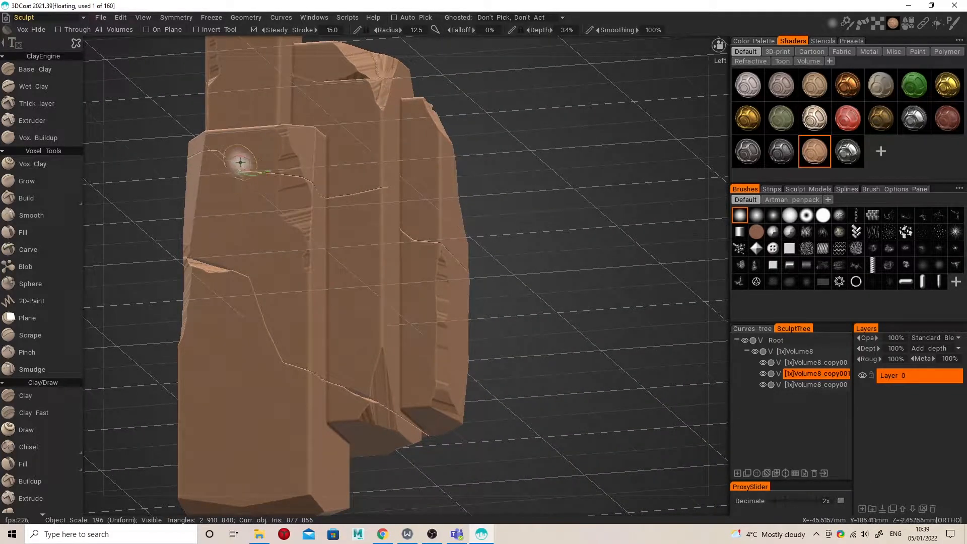
{"action": "mouse_move", "coordinate": [291, 151]}
{"action": "left_mouse_down", "text": "alt"}
{"action": "mouse_move", "coordinate": [302, 185]}
{"action": "mouse_move", "coordinate": [292, 155]}
{"action": "mouse_move", "coordinate": [452, 308]}
{"action": "mouse_move", "coordinate": [578, 292]}
{"action": "mouse_move", "coordinate": [507, 317]}
{"action": "mouse_move", "coordinate": [535, 280]}
{"action": "left_mouse_up", "text": "alt"}
- Chip flakes off the edges of the last split copy volume, along its crack lines
{"action": "left_click", "coordinate": [816, 384]}
{"action": "left_click_drag", "start_coordinate": [626, 334], "coordinate": [395, 300]}
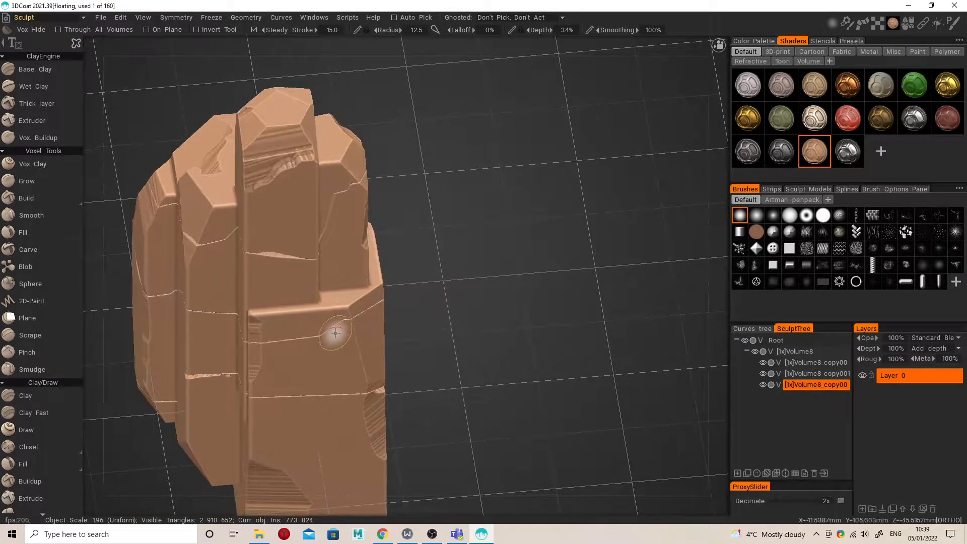
{"action": "mouse_move", "coordinate": [300, 338]}
{"action": "left_mouse_down"}
{"action": "mouse_move", "coordinate": [345, 326]}
{"action": "mouse_move", "coordinate": [341, 292]}
{"action": "mouse_move", "coordinate": [355, 310]}
{"action": "mouse_move", "coordinate": [363, 263]}
{"action": "mouse_move", "coordinate": [396, 312]}
{"action": "mouse_move", "coordinate": [403, 306]}
{"action": "mouse_move", "coordinate": [356, 262]}
{"action": "mouse_move", "coordinate": [424, 280]}
{"action": "mouse_move", "coordinate": [424, 254]}
{"action": "mouse_move", "coordinate": [388, 271]}
{"action": "left_mouse_up"}
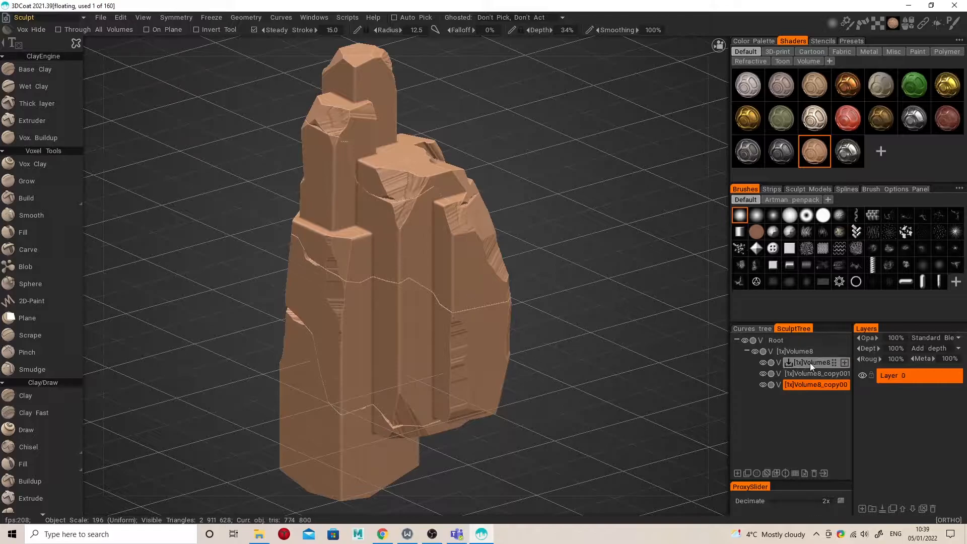
- Set up the Move tool on the parent volume with a rough rocky brush alpha, radius 161 and move degree 207%
{"action": "left_click", "coordinate": [796, 351]}
{"action": "key", "text": "space"}
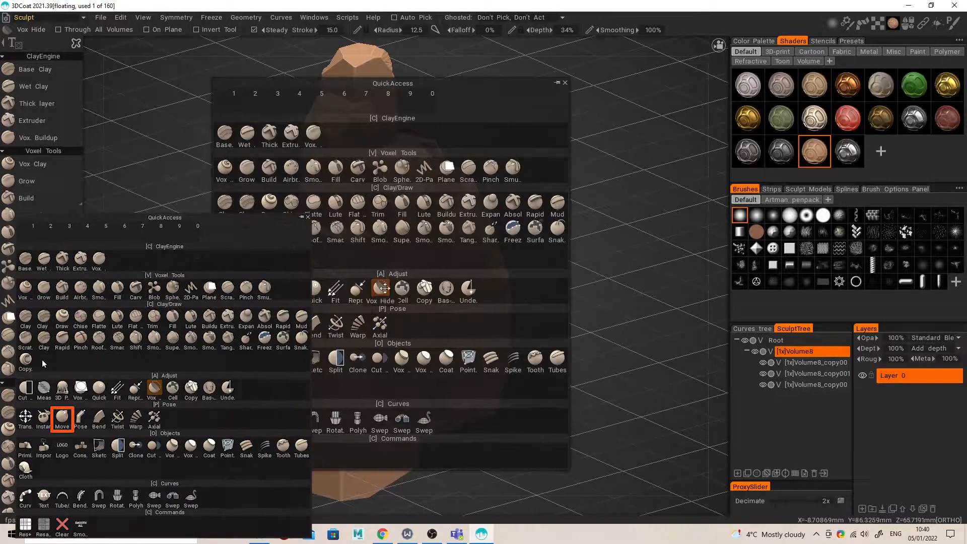
{"action": "left_click", "coordinate": [269, 324]}
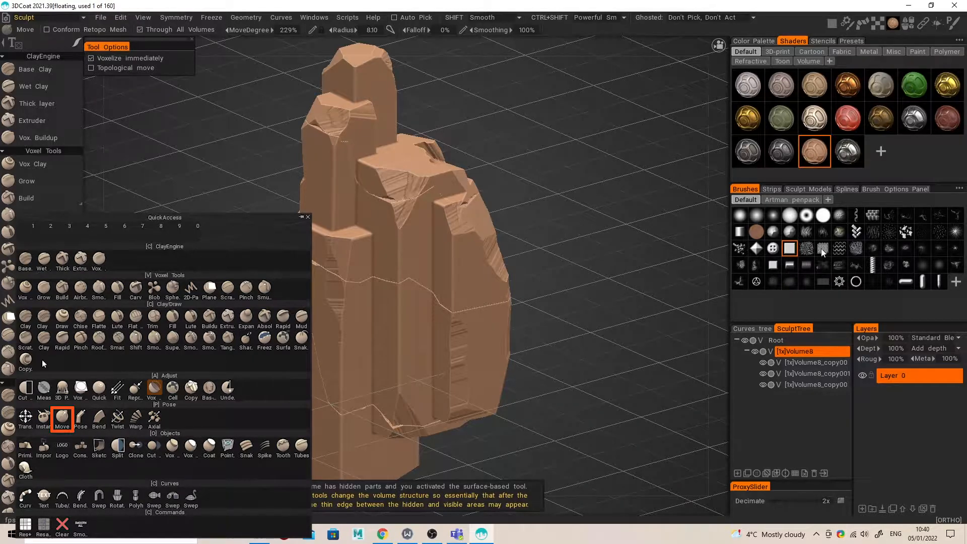
{"action": "left_click", "coordinate": [905, 266]}
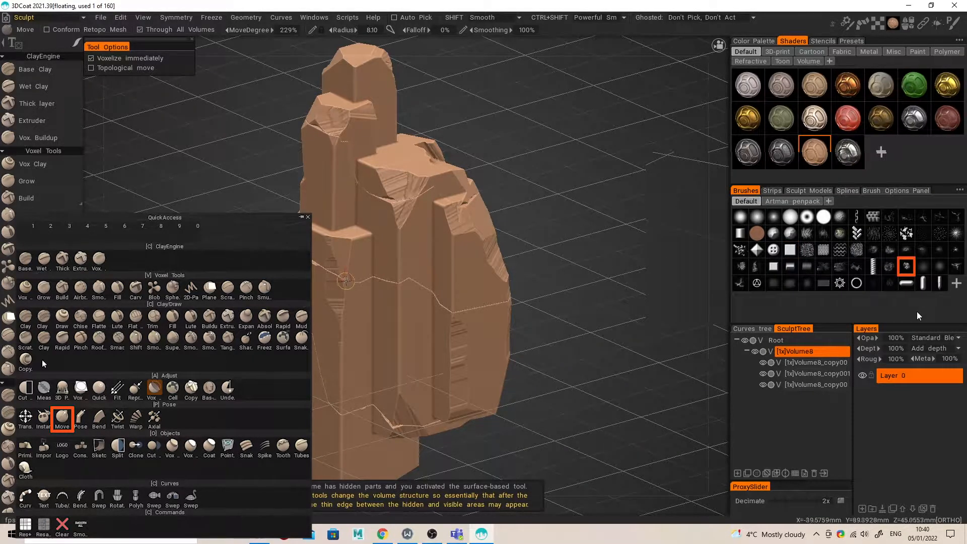
{"action": "mouse_move", "coordinate": [373, 282]}
{"action": "right_mouse_down"}
{"action": "mouse_move", "coordinate": [522, 271]}
{"action": "mouse_move", "coordinate": [487, 291]}
{"action": "right_mouse_up"}
{"action": "mouse_move", "coordinate": [486, 289]}
{"action": "left_mouse_down", "text": "alt"}
{"action": "mouse_move", "coordinate": [470, 287]}
{"action": "mouse_move", "coordinate": [494, 262]}
{"action": "left_mouse_up", "text": "alt"}
{"action": "mouse_move", "coordinate": [494, 261]}
{"action": "right_mouse_down", "text": "alt"}
{"action": "mouse_move", "coordinate": [465, 272]}
{"action": "mouse_move", "coordinate": [449, 260]}
{"action": "right_mouse_up", "text": "alt"}
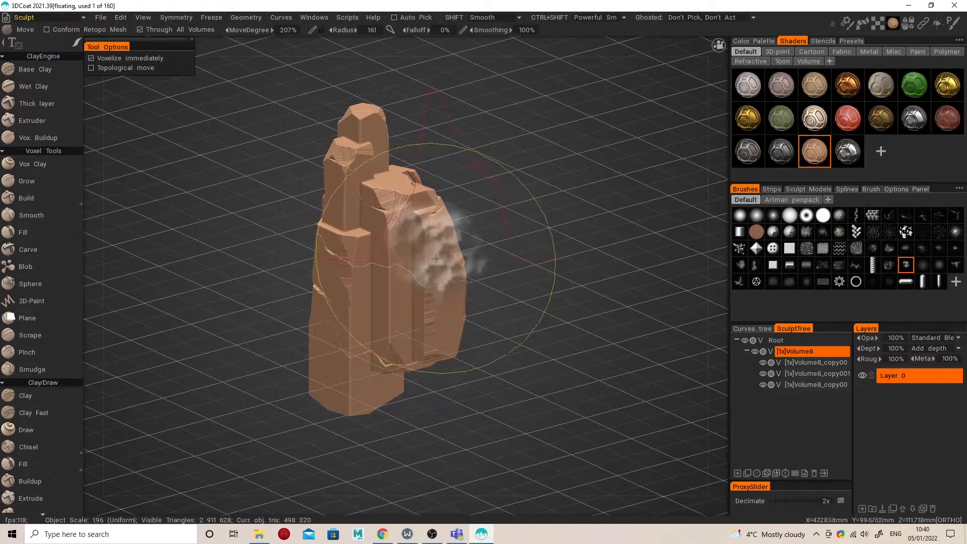
{"action": "mouse_move", "coordinate": [480, 252]}
{"action": "left_mouse_down", "text": "alt"}
{"action": "mouse_move", "coordinate": [489, 252]}
{"action": "mouse_move", "coordinate": [467, 211]}
{"action": "mouse_move", "coordinate": [443, 232]}
{"action": "left_mouse_up", "text": "alt"}
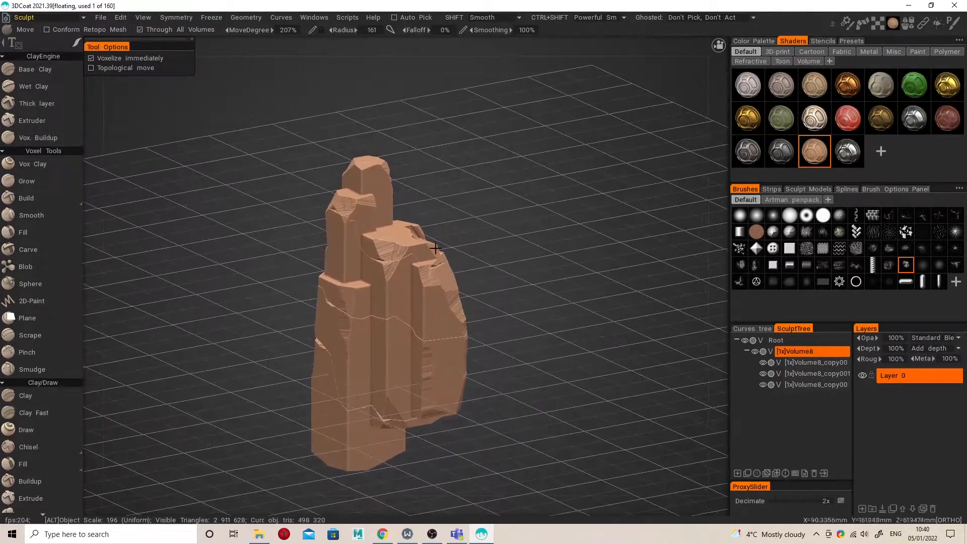
- Try roughening the rock's front with broad Move strokes through all volumes at radius 187, and undo them
{"action": "left_click", "coordinate": [140, 30]}
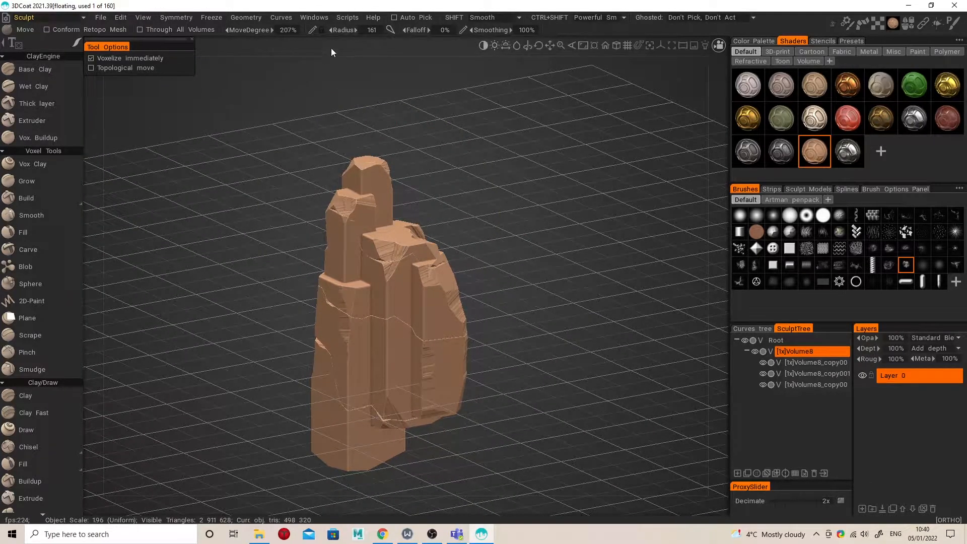
{"action": "left_click", "coordinate": [141, 30]}
{"action": "mouse_move", "coordinate": [382, 252]}
{"action": "left_mouse_down"}
{"action": "mouse_move", "coordinate": [378, 270]}
{"action": "mouse_move", "coordinate": [414, 288]}
{"action": "mouse_move", "coordinate": [468, 283]}
{"action": "mouse_move", "coordinate": [457, 276]}
{"action": "left_mouse_up"}
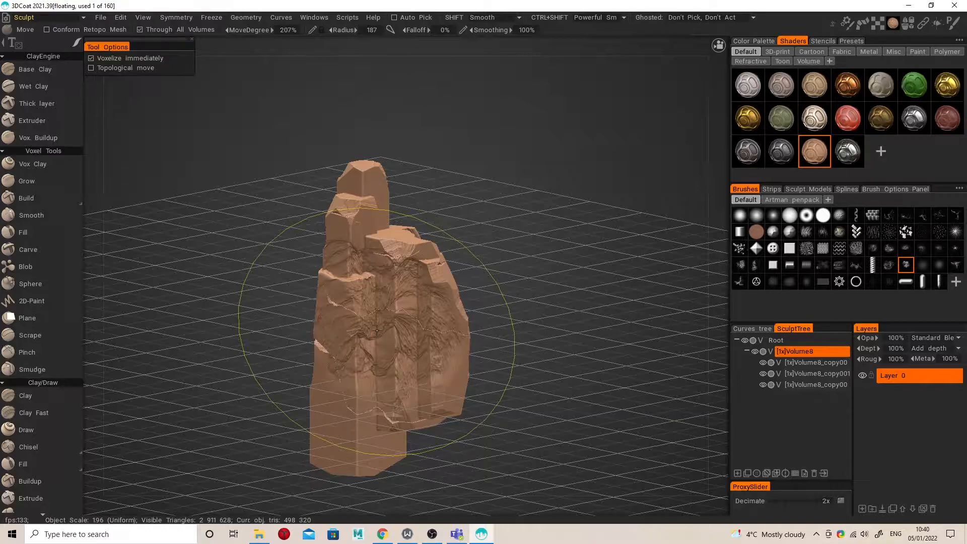
{"action": "key", "text": "ctrl+z"}
{"action": "key", "text": "ctrl+z"}
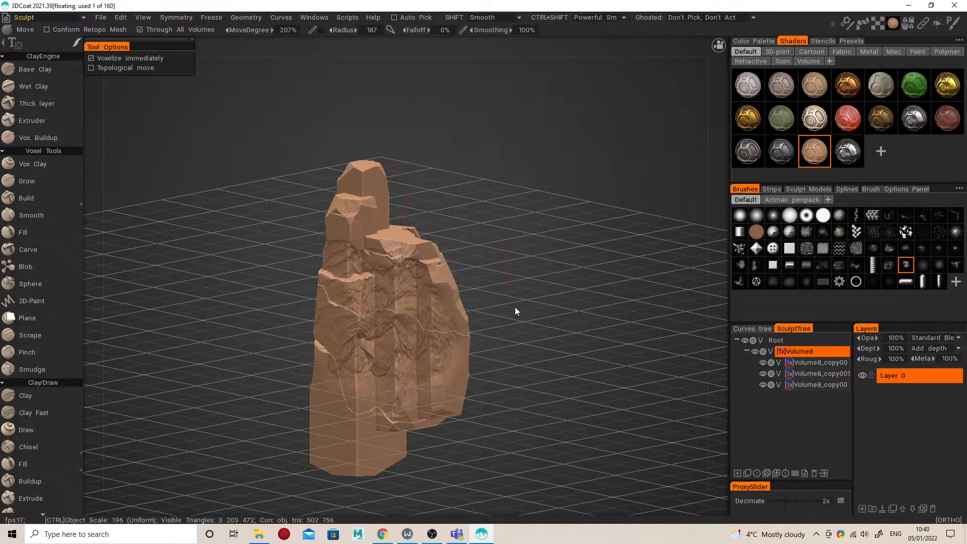
{"action": "key", "text": "ctrl+z"}
- Roughen the rock's slabs and column sides with Move strokes through all volumes, lowering the move degree to 132%
{"action": "mouse_move", "coordinate": [510, 307]}
{"action": "left_mouse_down", "text": "alt"}
{"action": "mouse_move", "coordinate": [476, 332]}
{"action": "mouse_move", "coordinate": [426, 344]}
{"action": "left_mouse_up", "text": "alt"}
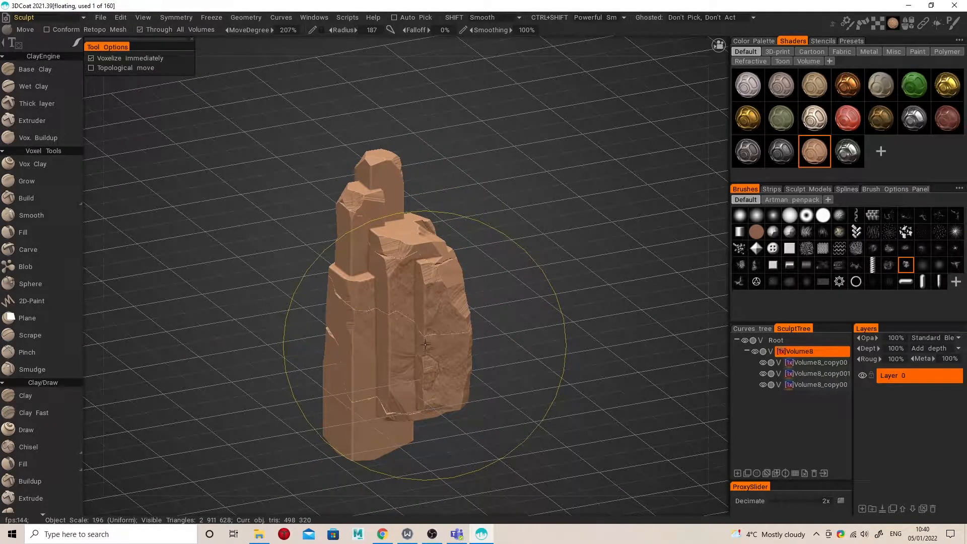
{"action": "left_click_drag", "start_coordinate": [365, 318], "coordinate": [391, 287], "text": "alt"}
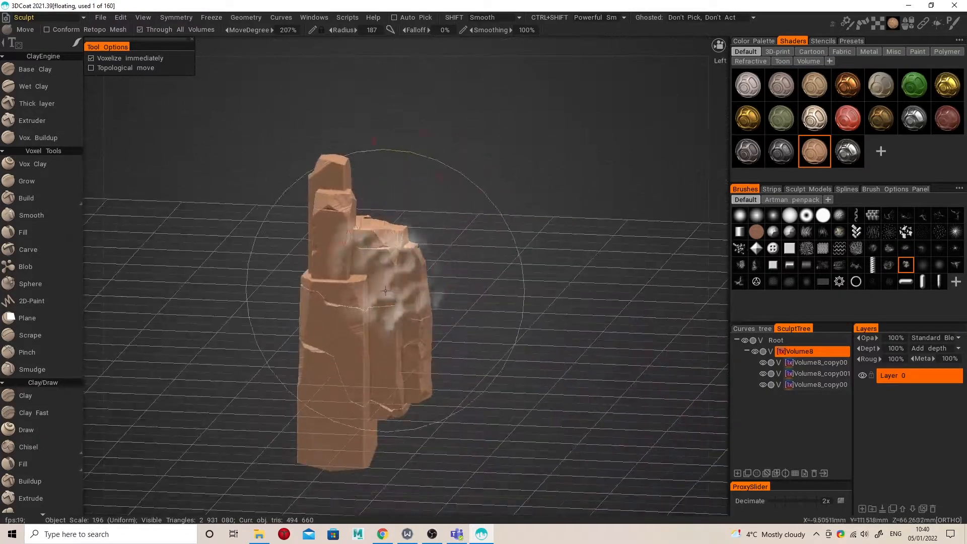
{"action": "right_click_drag", "start_coordinate": [339, 291], "coordinate": [344, 303]}
{"action": "right_click_drag", "start_coordinate": [347, 378], "coordinate": [349, 398]}
{"action": "mouse_move", "coordinate": [335, 348]}
{"action": "left_mouse_down", "text": "alt"}
{"action": "mouse_move", "coordinate": [412, 321]}
{"action": "mouse_move", "coordinate": [409, 288]}
{"action": "left_mouse_up", "text": "alt"}
{"action": "mouse_move", "coordinate": [301, 333]}
{"action": "left_mouse_down"}
{"action": "mouse_move", "coordinate": [298, 342]}
{"action": "mouse_move", "coordinate": [312, 301]}
{"action": "mouse_move", "coordinate": [374, 298]}
{"action": "mouse_move", "coordinate": [445, 337]}
{"action": "left_mouse_up"}
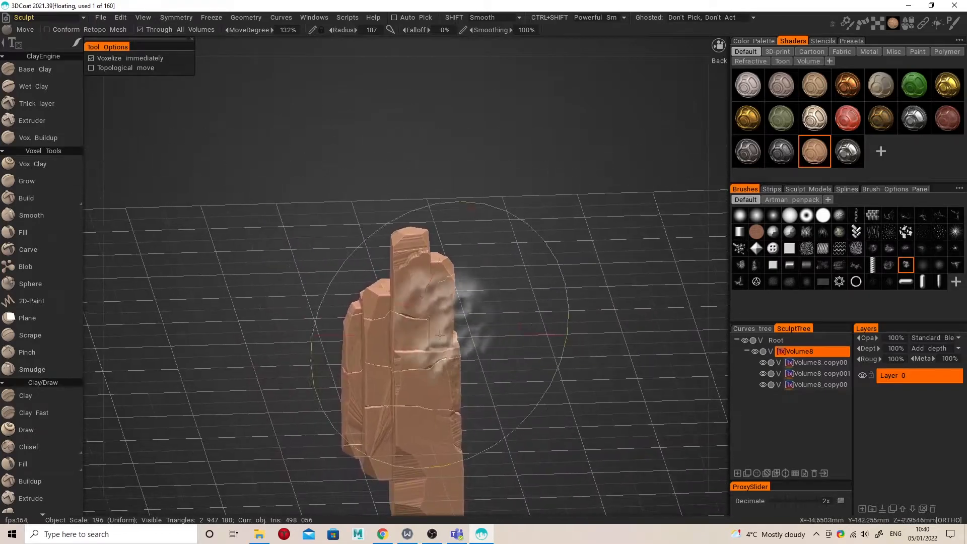
- Lower the move degree to 92% and roughen the rock's back, lower sides and base with more Move strokes
{"action": "right_click_drag", "start_coordinate": [384, 328], "coordinate": [394, 364]}
{"action": "left_click_drag", "start_coordinate": [399, 347], "coordinate": [394, 341]}
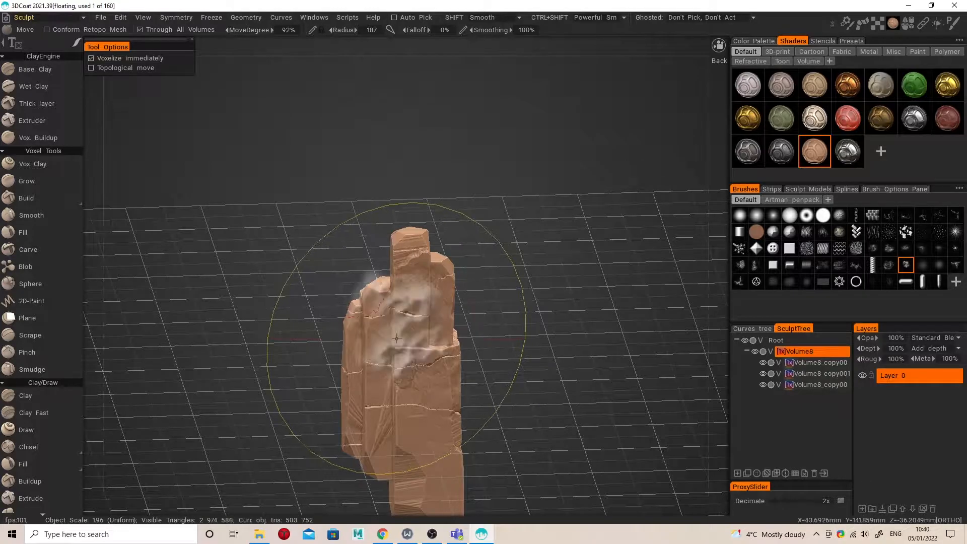
{"action": "mouse_move", "coordinate": [402, 395]}
{"action": "left_mouse_down", "text": "alt"}
{"action": "mouse_move", "coordinate": [371, 335]}
{"action": "mouse_move", "coordinate": [470, 270]}
{"action": "left_mouse_up", "text": "alt"}
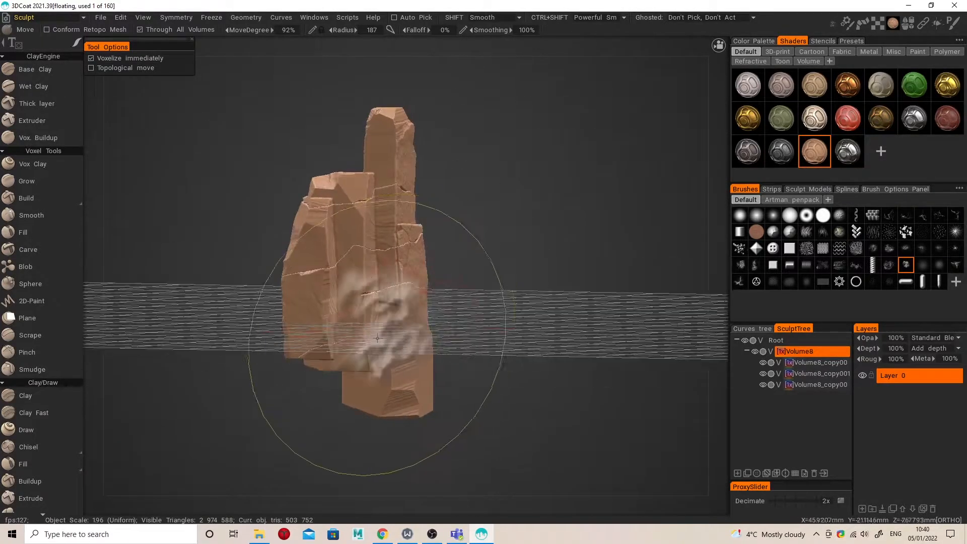
{"action": "left_click_drag", "start_coordinate": [375, 347], "coordinate": [375, 351]}
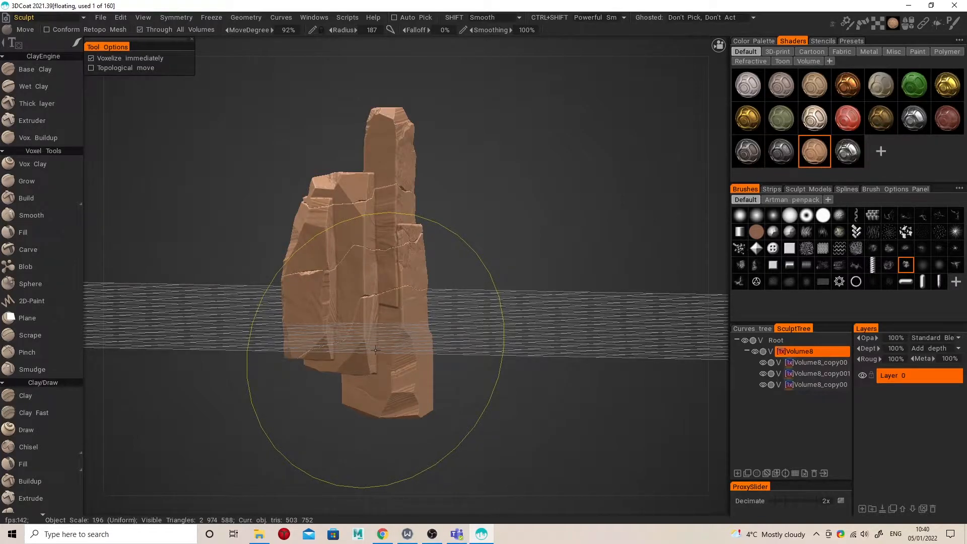
{"action": "mouse_move", "coordinate": [375, 350]}
{"action": "left_mouse_down"}
{"action": "mouse_move", "coordinate": [410, 317]}
{"action": "mouse_move", "coordinate": [314, 391]}
{"action": "left_mouse_up"}
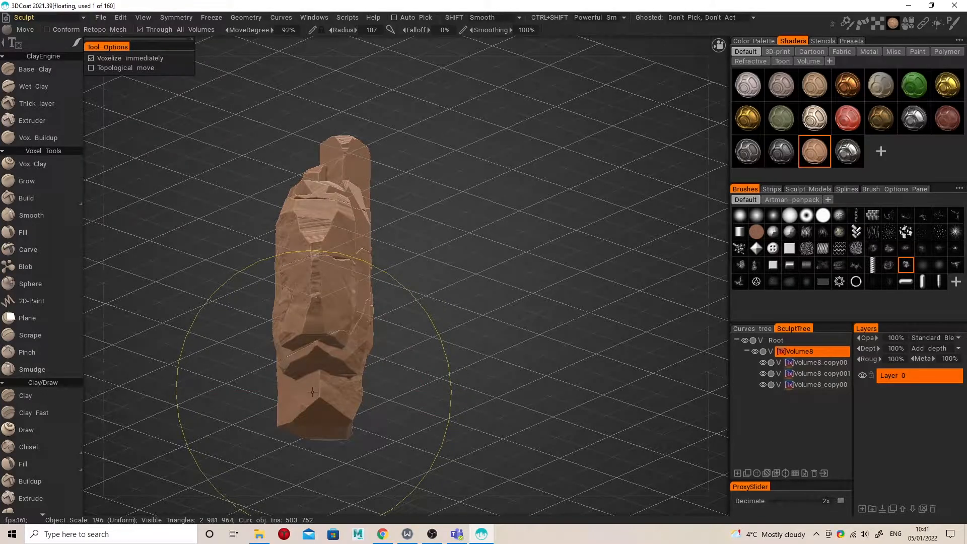
{"action": "mouse_move", "coordinate": [353, 383]}
{"action": "left_mouse_down", "text": "alt"}
{"action": "mouse_move", "coordinate": [395, 306]}
{"action": "mouse_move", "coordinate": [259, 297]}
{"action": "mouse_move", "coordinate": [420, 371]}
{"action": "left_mouse_up", "text": "alt"}
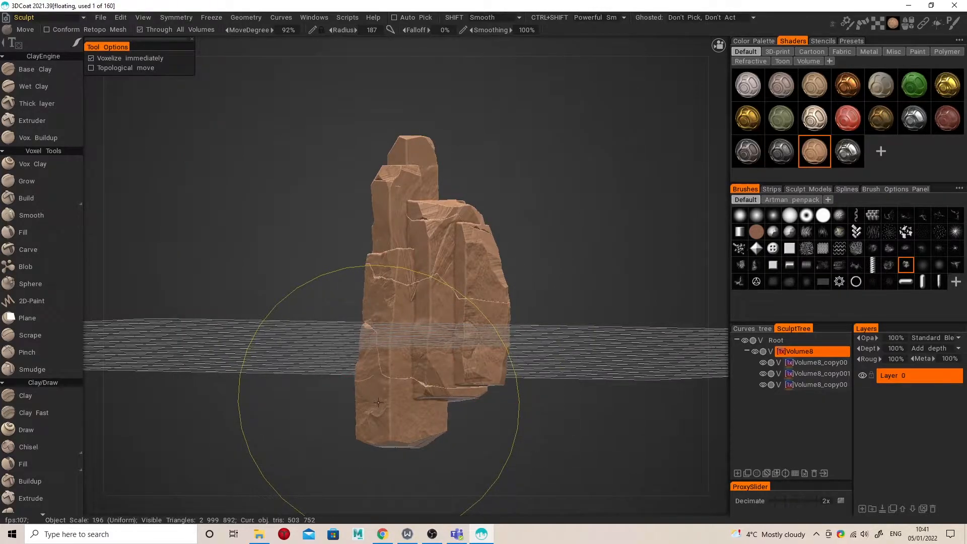
{"action": "mouse_move", "coordinate": [466, 275]}
{"action": "middle_mouse_down", "text": "alt"}
{"action": "mouse_move", "coordinate": [431, 296]}
{"action": "mouse_move", "coordinate": [455, 268]}
{"action": "middle_mouse_up", "text": "alt"}
{"action": "left_click_drag", "start_coordinate": [455, 268], "coordinate": [402, 284], "text": "alt"}
- Flatten the outer slab of the last split copy volume using Flat Polish with radius 20.4 and depth 110%
{"action": "key", "text": "space"}
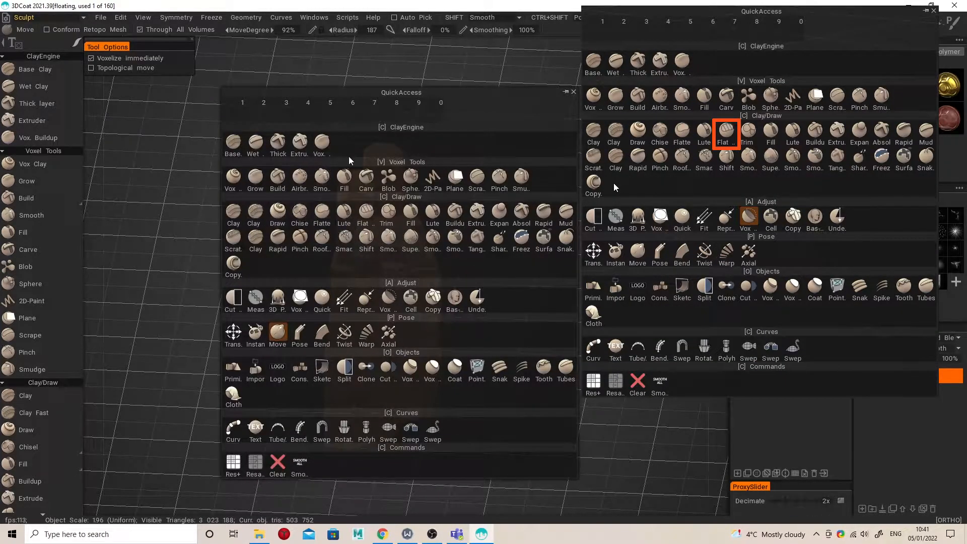
{"action": "left_click", "coordinate": [365, 212]}
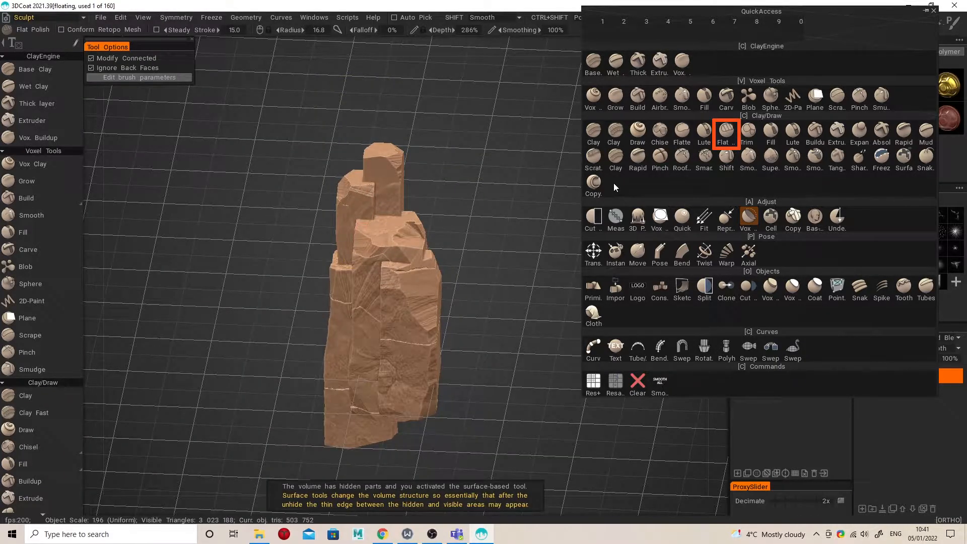
{"action": "scroll", "coordinate": [406, 278], "scroll_direction": "up", "scroll_amount": 5}
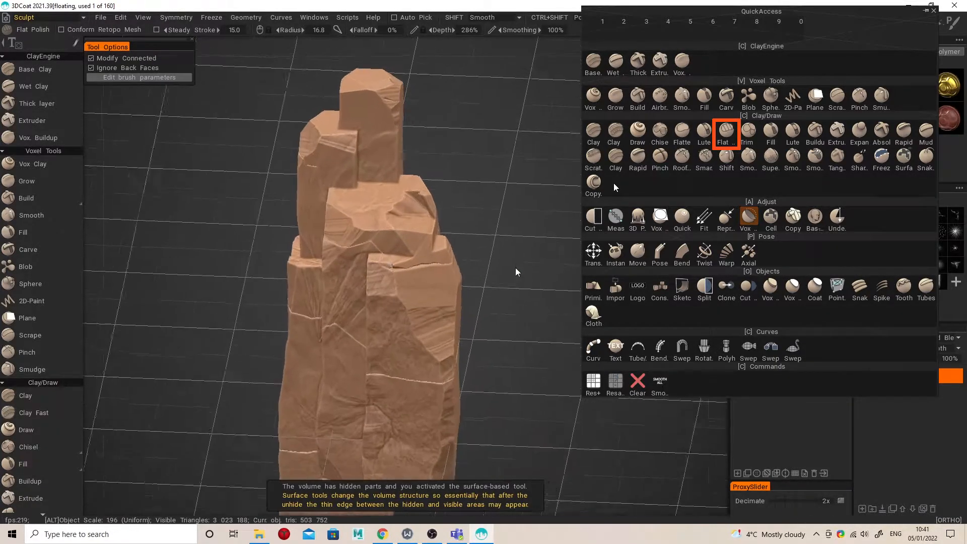
{"action": "left_click_drag", "start_coordinate": [369, 274], "coordinate": [436, 273], "text": "alt"}
{"action": "right_click_drag", "start_coordinate": [381, 325], "coordinate": [391, 331]}
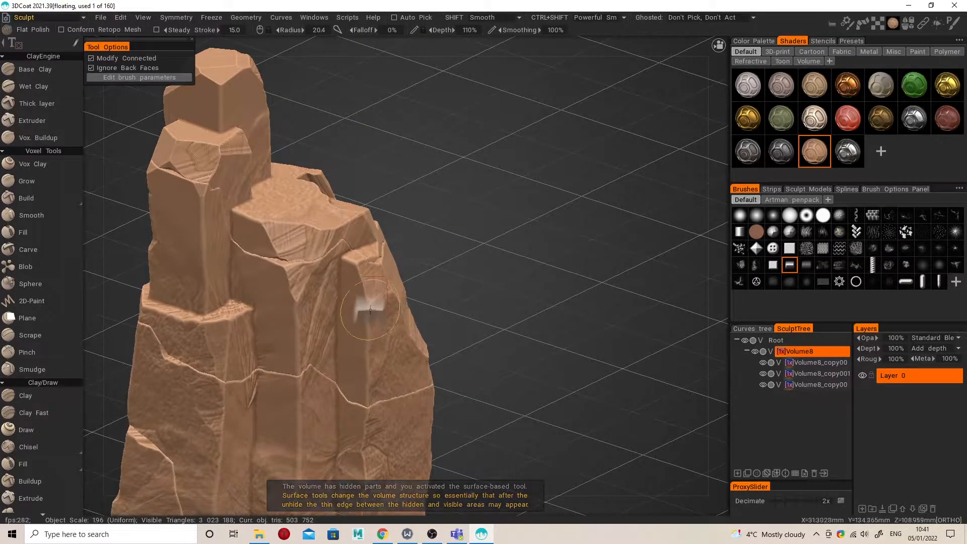
{"action": "mouse_move", "coordinate": [371, 312]}
{"action": "left_mouse_down", "text": "alt"}
{"action": "mouse_move", "coordinate": [388, 307]}
{"action": "mouse_move", "coordinate": [374, 301]}
{"action": "left_mouse_up", "text": "alt"}
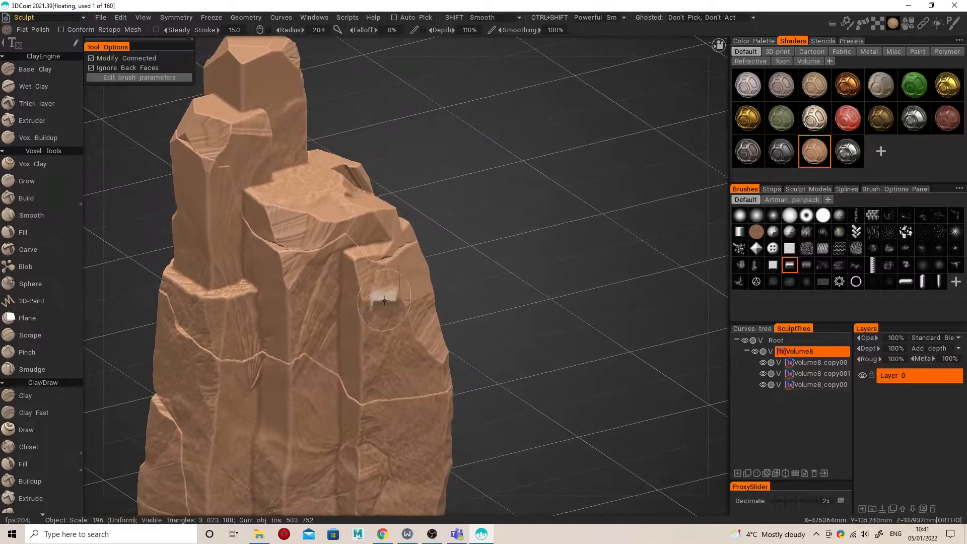
{"action": "left_click", "coordinate": [806, 373]}
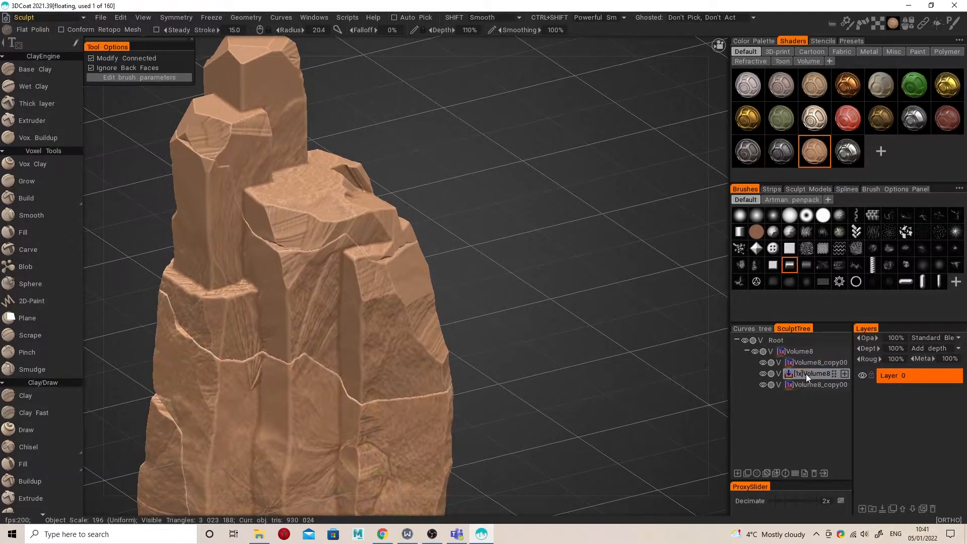
{"action": "left_click", "coordinate": [808, 384]}
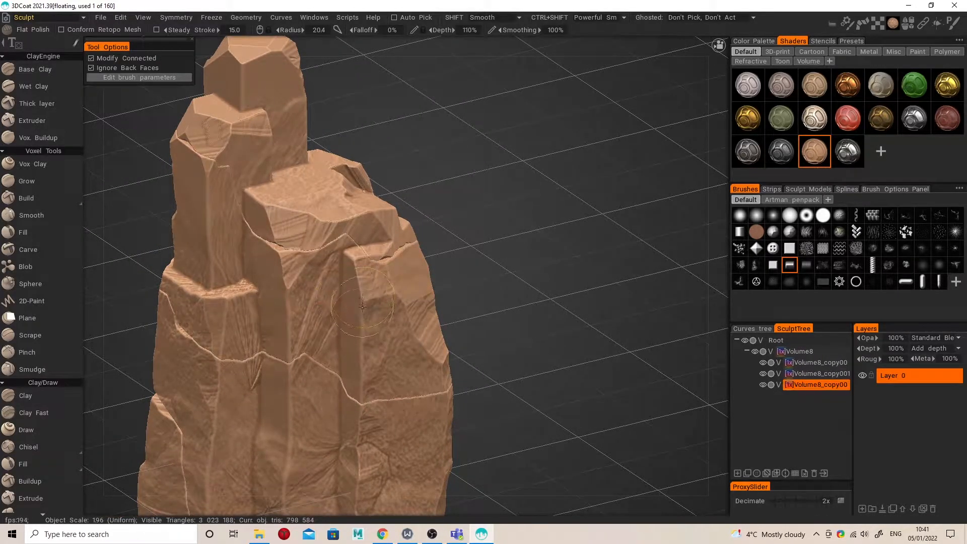
{"action": "mouse_move", "coordinate": [365, 297]}
{"action": "left_mouse_down"}
{"action": "mouse_move", "coordinate": [373, 297]}
{"action": "mouse_move", "coordinate": [308, 283]}
{"action": "left_mouse_up"}
- Polish facets into the slab's side and upper edges with radius 9.54, raising the depth to 185%
{"action": "left_click_drag", "start_coordinate": [454, 289], "coordinate": [396, 270], "text": "alt"}
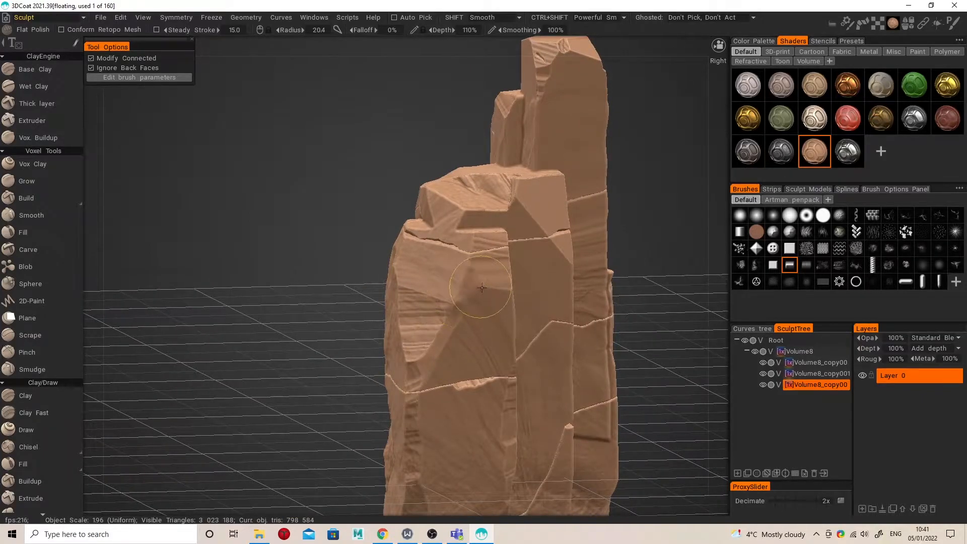
{"action": "mouse_move", "coordinate": [482, 288]}
{"action": "left_mouse_down", "text": "alt"}
{"action": "mouse_move", "coordinate": [396, 256]}
{"action": "mouse_move", "coordinate": [395, 272]}
{"action": "mouse_move", "coordinate": [425, 253]}
{"action": "mouse_move", "coordinate": [415, 227]}
{"action": "mouse_move", "coordinate": [398, 249]}
{"action": "left_mouse_up", "text": "alt"}
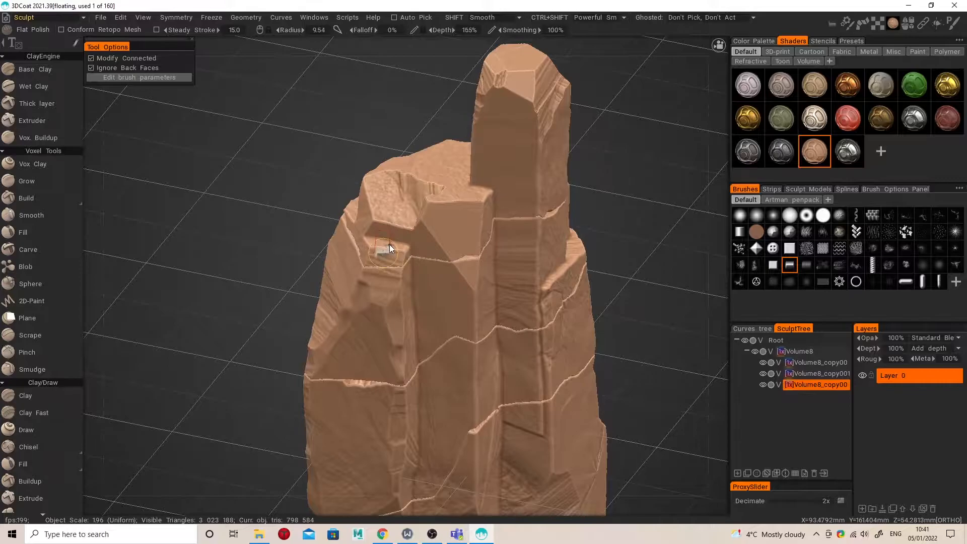
{"action": "left_click_drag", "start_coordinate": [391, 227], "coordinate": [447, 248], "text": "alt"}
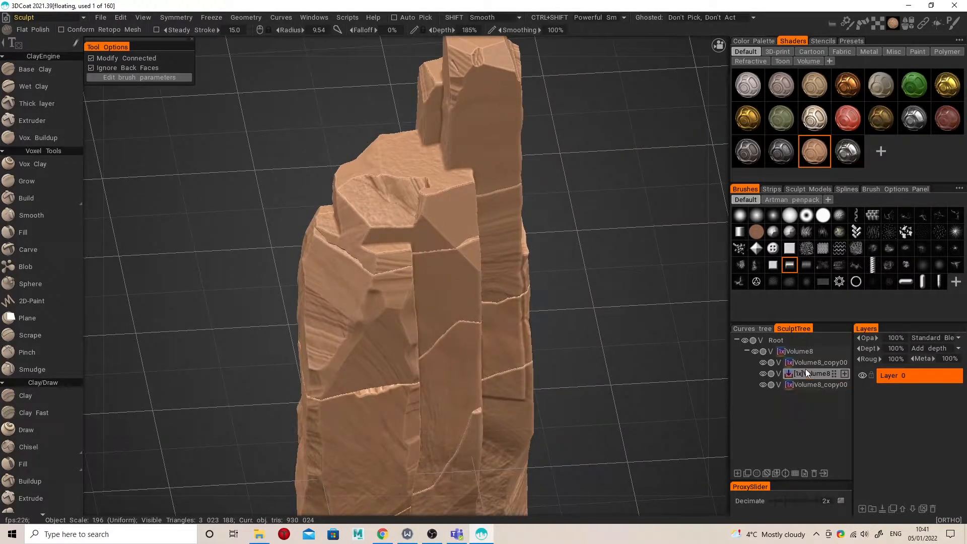
- Select the parent volume and carve chipped edges into the upper piece's ledges with normal and inverted Flat Polish strokes
{"action": "left_click", "coordinate": [794, 352]}
{"action": "left_click_drag", "start_coordinate": [405, 246], "coordinate": [360, 246], "text": "alt"}
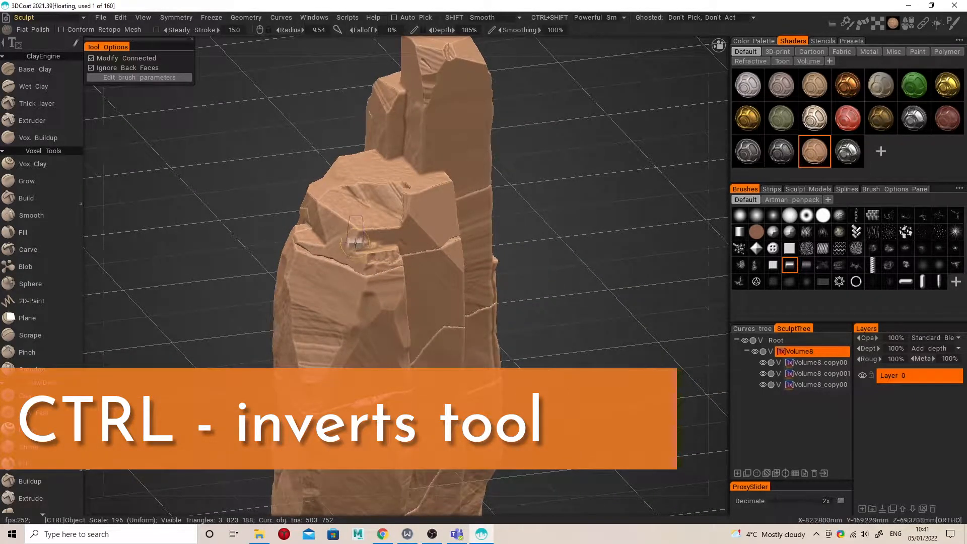
{"action": "left_click_drag", "start_coordinate": [370, 228], "coordinate": [459, 176], "text": "alt"}
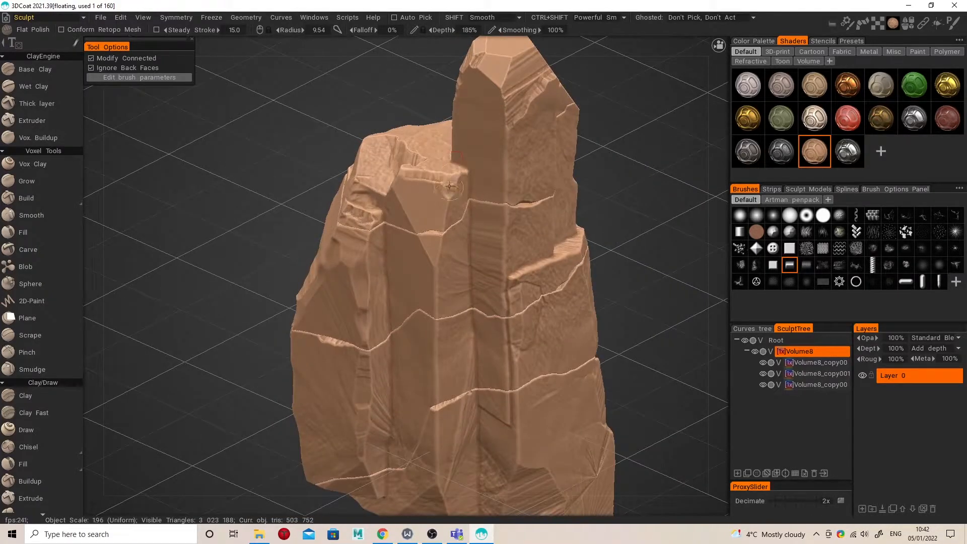
{"action": "left_click_drag", "start_coordinate": [451, 184], "coordinate": [460, 178], "text": "alt"}
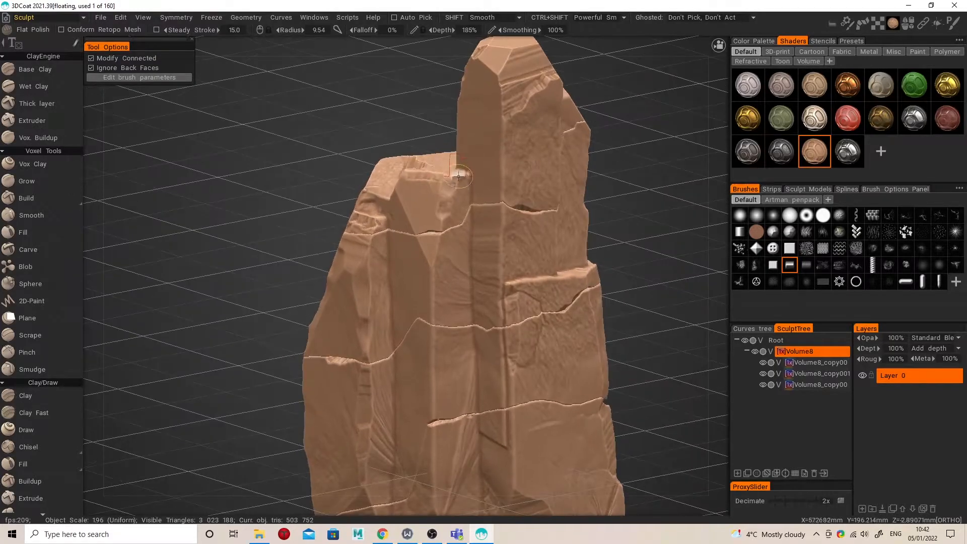
{"action": "left_click_drag", "start_coordinate": [394, 210], "coordinate": [361, 270], "text": "alt"}
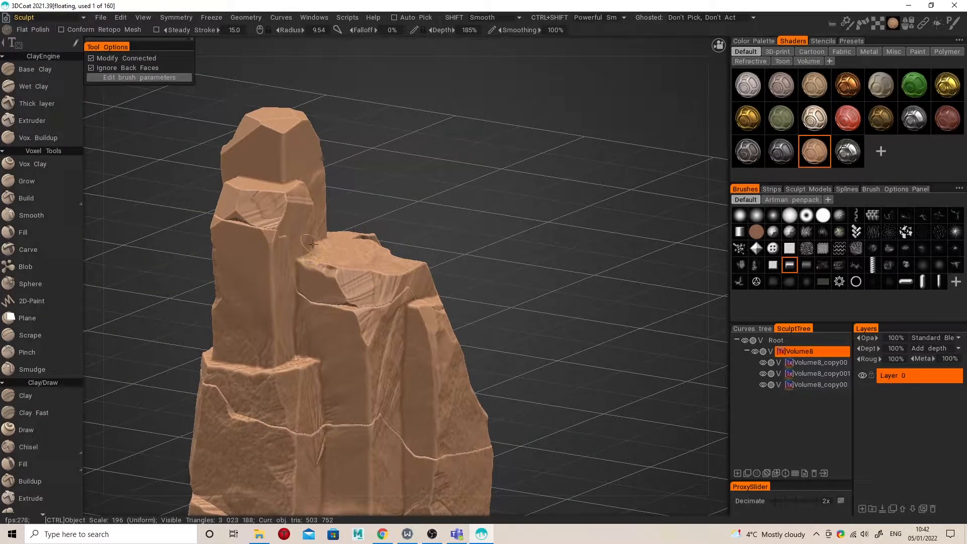
- Flatten the parent volume's upper ledge and the rock faces rising above it using Flat Polish with radius 18.1 and depth 185%
{"action": "left_click_drag", "start_coordinate": [342, 235], "coordinate": [288, 262], "text": "alt"}
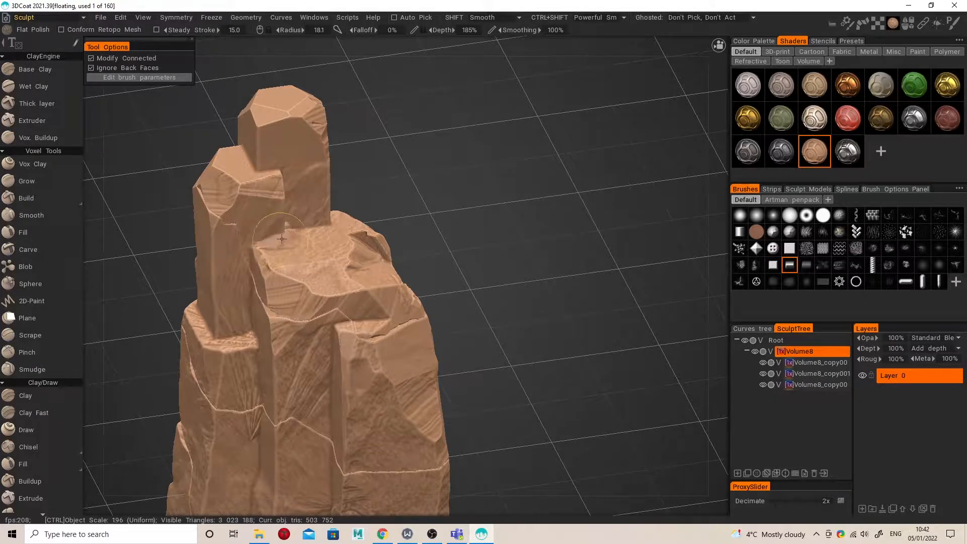
{"action": "left_click_drag", "start_coordinate": [307, 228], "coordinate": [295, 217], "text": "alt"}
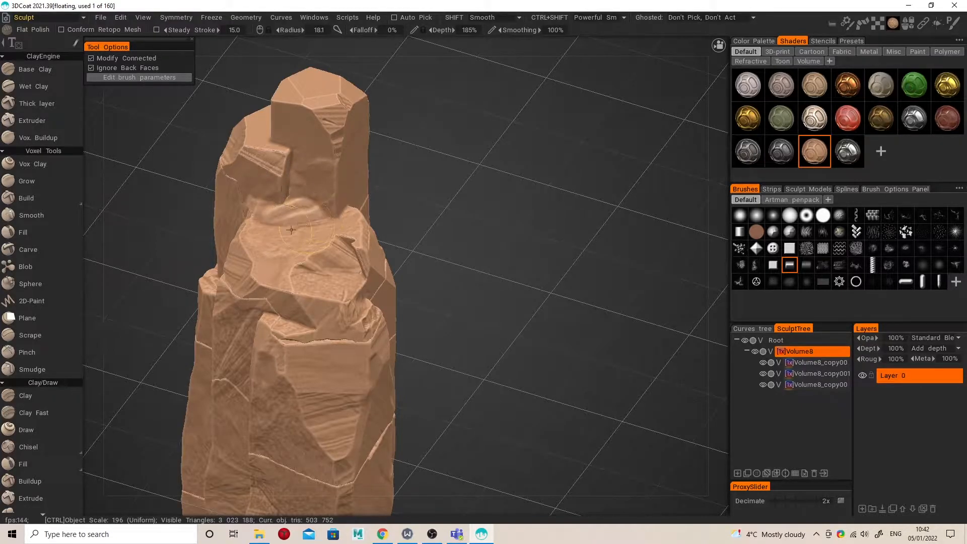
{"action": "left_click_drag", "start_coordinate": [264, 227], "coordinate": [323, 204], "text": "alt"}
{"action": "mouse_move", "coordinate": [322, 169]}
{"action": "left_mouse_down"}
{"action": "mouse_move", "coordinate": [324, 154]}
{"action": "mouse_move", "coordinate": [347, 138]}
{"action": "mouse_move", "coordinate": [448, 191]}
{"action": "left_mouse_up"}
{"action": "mouse_move", "coordinate": [319, 219]}
{"action": "left_mouse_down"}
{"action": "mouse_move", "coordinate": [295, 218]}
{"action": "mouse_move", "coordinate": [308, 231]}
{"action": "mouse_move", "coordinate": [320, 219]}
{"action": "mouse_move", "coordinate": [287, 209]}
{"action": "left_mouse_up"}
{"action": "left_click_drag", "start_coordinate": [276, 263], "coordinate": [326, 201], "text": "alt"}
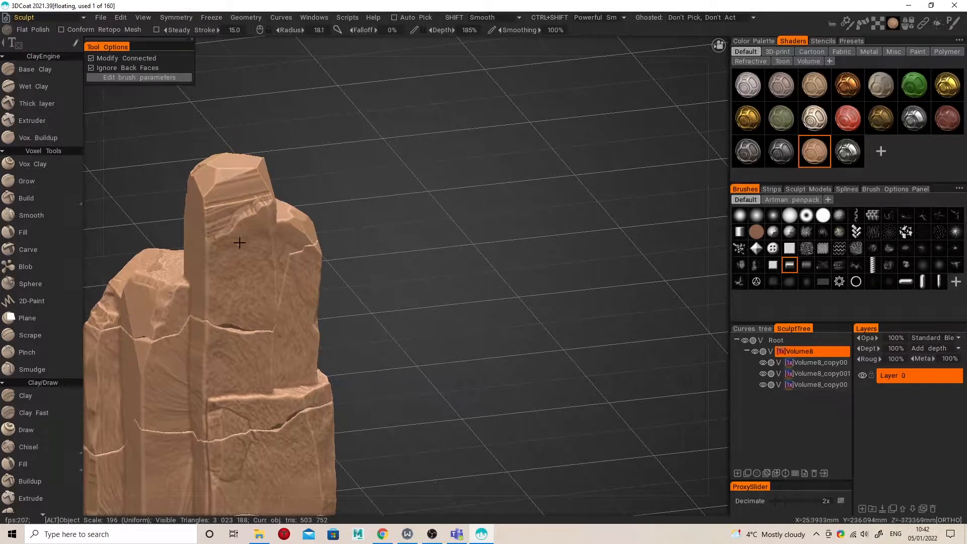
- Carve chipped edges into the parent volume's other side and the shoulder below the tall spire, raising the brush radius to 18.7
{"action": "middle_click_drag", "start_coordinate": [237, 242], "coordinate": [389, 192], "text": "alt"}
{"action": "left_click_drag", "start_coordinate": [388, 193], "coordinate": [380, 214], "text": "alt"}
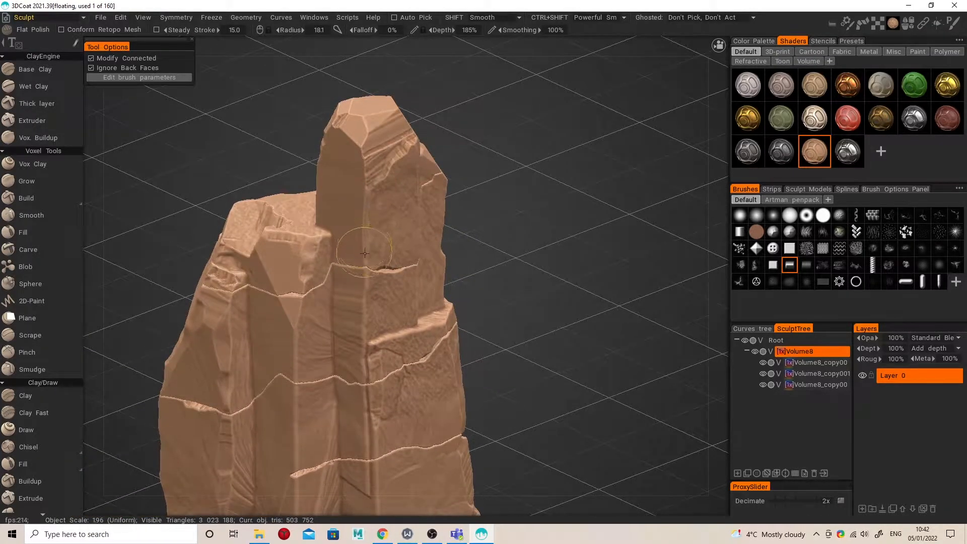
{"action": "left_click_drag", "start_coordinate": [358, 267], "coordinate": [444, 243], "text": "alt"}
{"action": "mouse_move", "coordinate": [375, 263]}
{"action": "left_mouse_down"}
{"action": "mouse_move", "coordinate": [317, 237]}
{"action": "mouse_move", "coordinate": [308, 268]}
{"action": "left_mouse_up"}
{"action": "left_click_drag", "start_coordinate": [311, 265], "coordinate": [351, 268], "text": "alt"}
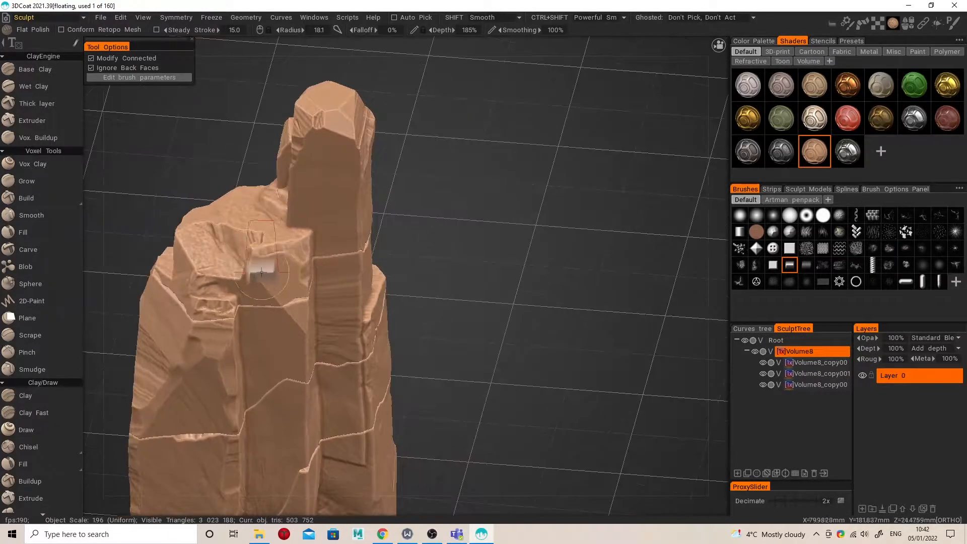
{"action": "mouse_move", "coordinate": [296, 253]}
{"action": "left_mouse_down", "text": "alt"}
{"action": "mouse_move", "coordinate": [326, 222]}
{"action": "mouse_move", "coordinate": [317, 242]}
{"action": "mouse_move", "coordinate": [390, 254]}
{"action": "mouse_move", "coordinate": [384, 241]}
{"action": "left_mouse_up", "text": "alt"}
{"action": "mouse_move", "coordinate": [265, 249]}
{"action": "left_mouse_down", "text": "alt"}
{"action": "mouse_move", "coordinate": [277, 262]}
{"action": "mouse_move", "coordinate": [261, 250]}
{"action": "mouse_move", "coordinate": [353, 255]}
{"action": "mouse_move", "coordinate": [343, 252]}
{"action": "left_mouse_up", "text": "alt"}
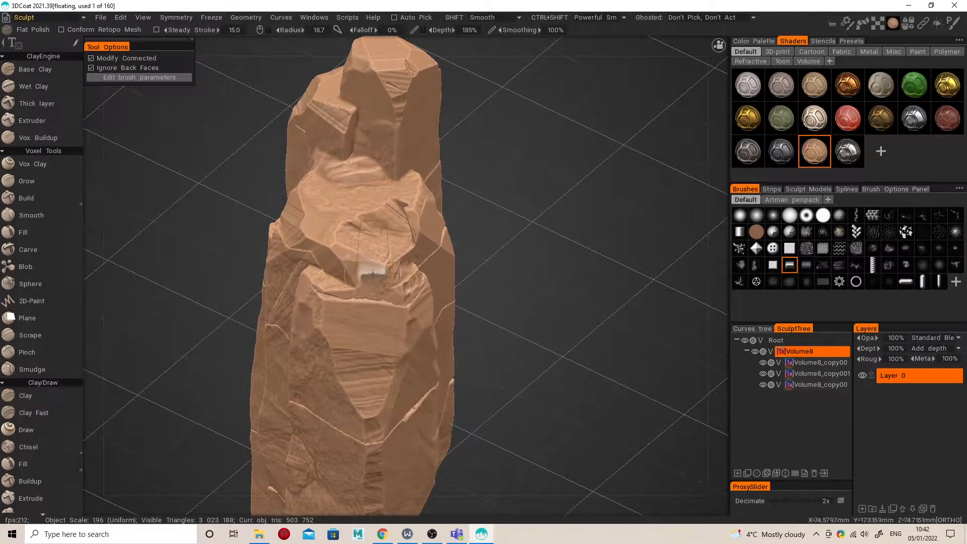
- Select the first copy volume and polish facets into its lower corner with radius 29.4 and depth 119%
{"action": "left_click", "coordinate": [808, 362]}
{"action": "mouse_move", "coordinate": [481, 357]}
{"action": "left_mouse_down", "text": "alt"}
{"action": "mouse_move", "coordinate": [472, 249]}
{"action": "mouse_move", "coordinate": [421, 333]}
{"action": "mouse_move", "coordinate": [467, 330]}
{"action": "mouse_move", "coordinate": [373, 289]}
{"action": "mouse_move", "coordinate": [301, 394]}
{"action": "mouse_move", "coordinate": [313, 397]}
{"action": "mouse_move", "coordinate": [273, 410]}
{"action": "mouse_move", "coordinate": [322, 384]}
{"action": "mouse_move", "coordinate": [333, 363]}
{"action": "left_mouse_up", "text": "alt"}
{"action": "mouse_move", "coordinate": [332, 363]}
{"action": "left_mouse_down", "text": "alt"}
{"action": "mouse_move", "coordinate": [323, 373]}
{"action": "mouse_move", "coordinate": [266, 351]}
{"action": "mouse_move", "coordinate": [373, 361]}
{"action": "mouse_move", "coordinate": [343, 361]}
{"action": "mouse_move", "coordinate": [307, 393]}
{"action": "mouse_move", "coordinate": [340, 436]}
{"action": "mouse_move", "coordinate": [340, 337]}
{"action": "mouse_move", "coordinate": [330, 365]}
{"action": "mouse_move", "coordinate": [290, 358]}
{"action": "mouse_move", "coordinate": [343, 372]}
{"action": "mouse_move", "coordinate": [327, 367]}
{"action": "mouse_move", "coordinate": [309, 402]}
{"action": "mouse_move", "coordinate": [296, 369]}
{"action": "mouse_move", "coordinate": [268, 369]}
{"action": "mouse_move", "coordinate": [240, 351]}
{"action": "mouse_move", "coordinate": [271, 351]}
{"action": "mouse_move", "coordinate": [248, 403]}
{"action": "mouse_move", "coordinate": [283, 351]}
{"action": "mouse_move", "coordinate": [264, 360]}
{"action": "left_mouse_up", "text": "alt"}
{"action": "mouse_move", "coordinate": [295, 398]}
{"action": "left_mouse_down"}
{"action": "mouse_move", "coordinate": [293, 409]}
{"action": "mouse_move", "coordinate": [276, 374]}
{"action": "left_mouse_up"}
{"action": "left_click_drag", "start_coordinate": [275, 374], "coordinate": [347, 369], "text": "alt"}
{"action": "mouse_move", "coordinate": [286, 383]}
{"action": "left_mouse_down"}
{"action": "mouse_move", "coordinate": [283, 403]}
{"action": "mouse_move", "coordinate": [312, 368]}
{"action": "mouse_move", "coordinate": [299, 358]}
{"action": "left_mouse_up"}
{"action": "mouse_move", "coordinate": [305, 356]}
{"action": "left_mouse_down"}
{"action": "mouse_move", "coordinate": [290, 308]}
{"action": "mouse_move", "coordinate": [385, 344]}
{"action": "mouse_move", "coordinate": [305, 391]}
{"action": "mouse_move", "coordinate": [327, 359]}
{"action": "left_mouse_up"}
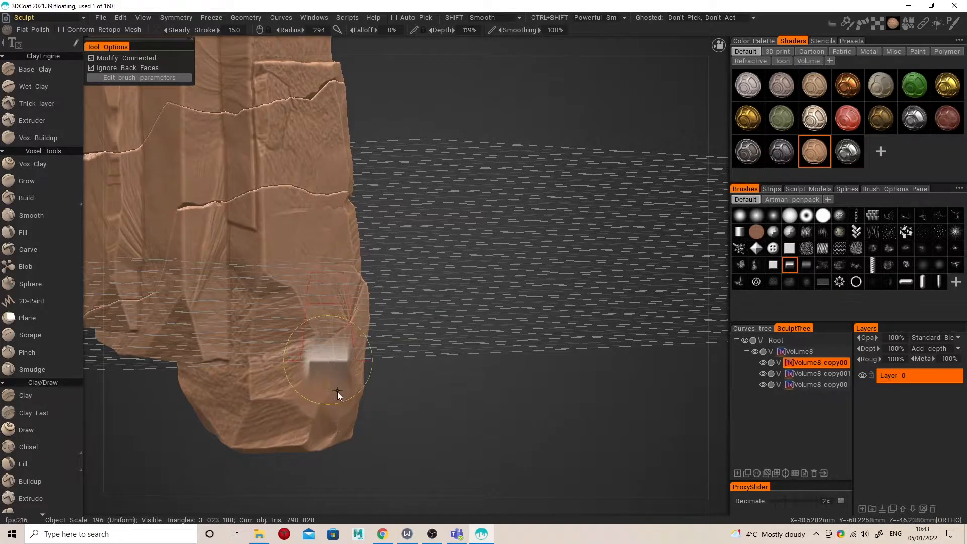
- Reduce Flat Polish to radius 15.4 and depth 98% and refine the facets on the rock's base
{"action": "left_click_drag", "start_coordinate": [338, 392], "coordinate": [331, 385]}
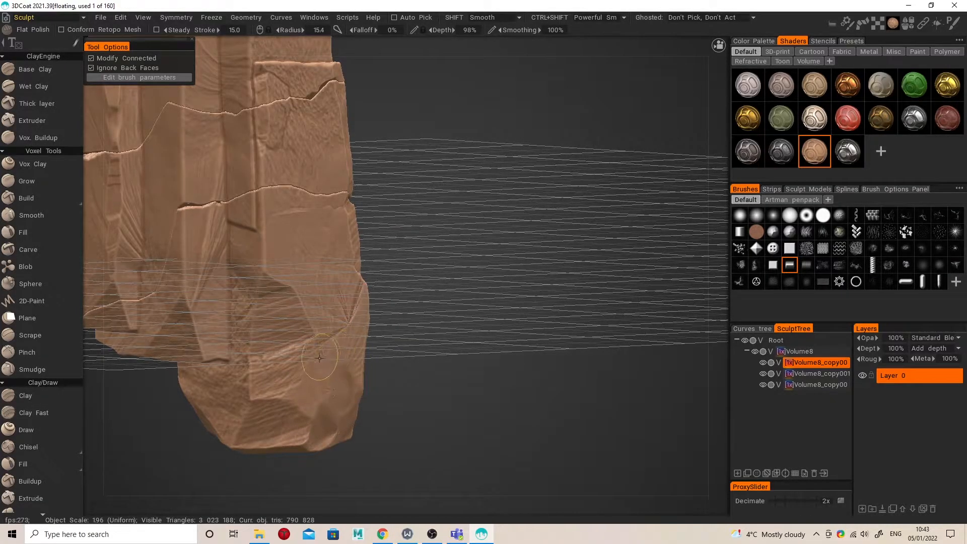
{"action": "left_click_drag", "start_coordinate": [344, 347], "coordinate": [349, 372], "text": "alt"}
{"action": "left_click_drag", "start_coordinate": [259, 359], "coordinate": [260, 394]}
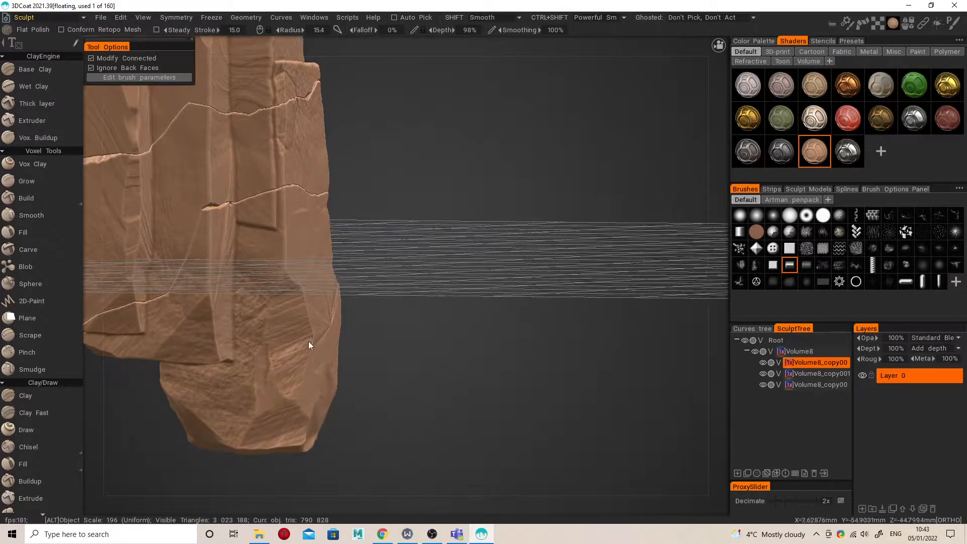
{"action": "left_click_drag", "start_coordinate": [313, 346], "coordinate": [264, 290], "text": "alt"}
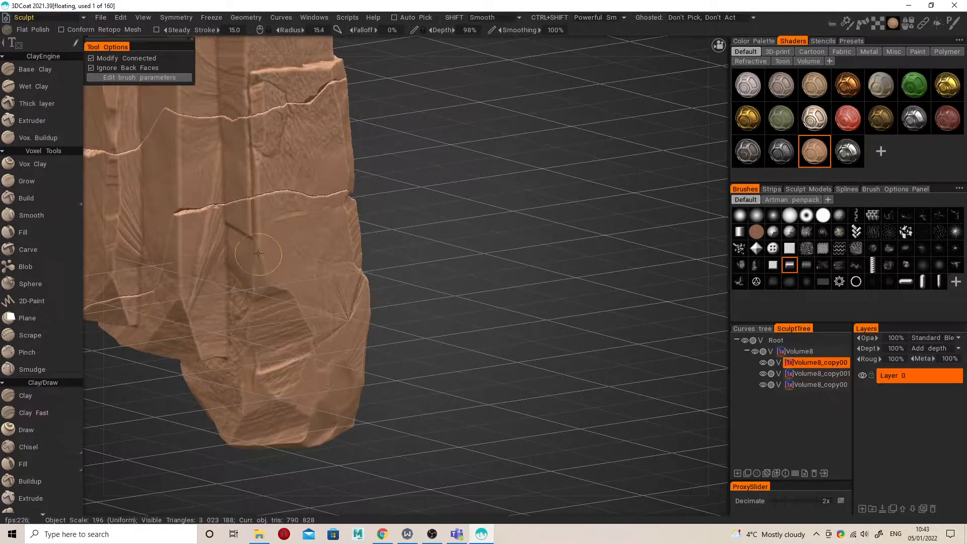
- Reselect the first copy volume and chip the underside and the recess beneath the overhanging ledges with Flat Polish
{"action": "middle_click_drag", "start_coordinate": [270, 241], "coordinate": [373, 283], "text": "alt"}
{"action": "left_click", "coordinate": [809, 373]}
{"action": "left_click", "coordinate": [806, 386]}
{"action": "left_click", "coordinate": [800, 363]}
{"action": "left_click_drag", "start_coordinate": [449, 370], "coordinate": [440, 322], "text": "alt"}
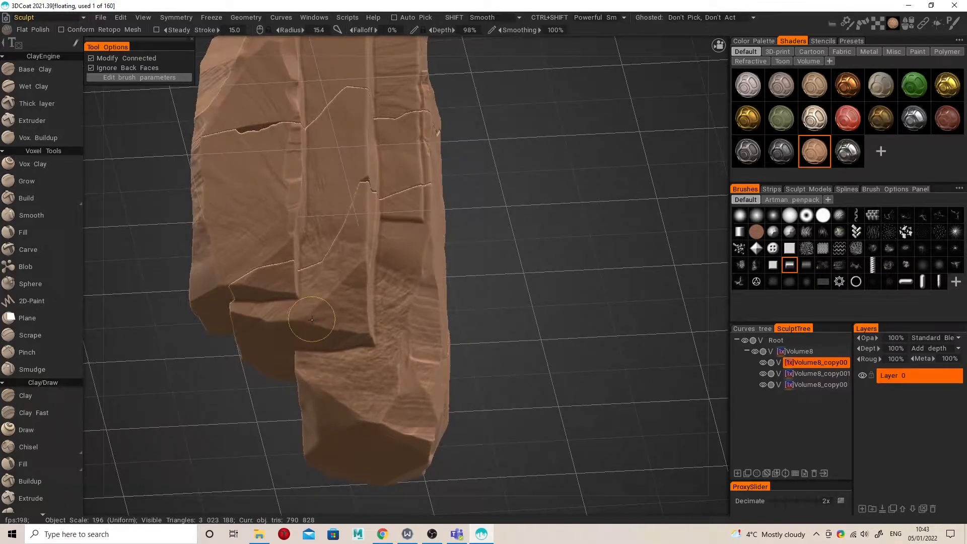
{"action": "mouse_move", "coordinate": [357, 264]}
{"action": "left_mouse_down", "text": "alt"}
{"action": "mouse_move", "coordinate": [337, 287]}
{"action": "mouse_move", "coordinate": [353, 334]}
{"action": "mouse_move", "coordinate": [331, 356]}
{"action": "left_mouse_up", "text": "alt"}
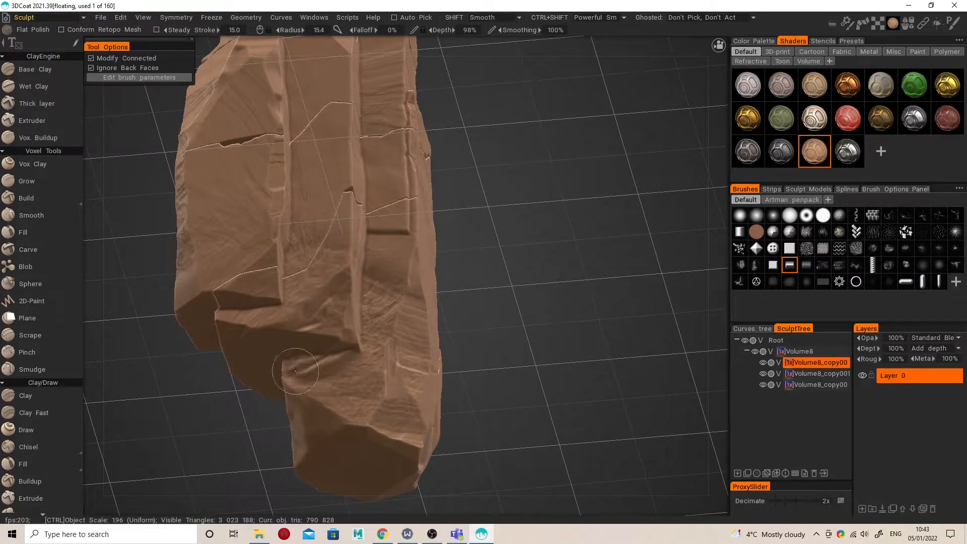
{"action": "mouse_move", "coordinate": [295, 371]}
{"action": "left_mouse_down", "text": "alt"}
{"action": "mouse_move", "coordinate": [290, 314]}
{"action": "mouse_move", "coordinate": [236, 342]}
{"action": "left_mouse_up", "text": "alt"}
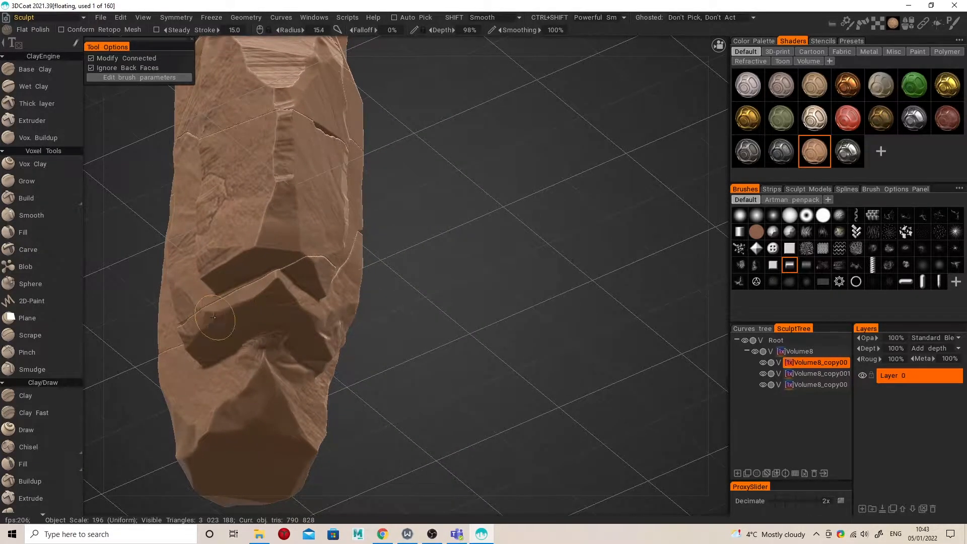
{"action": "left_click_drag", "start_coordinate": [244, 281], "coordinate": [733, 349], "text": "alt"}
- Select the second copy volume and polish its lower columns, raising the radius to 25.4 and the depth to 163%
{"action": "left_click", "coordinate": [808, 374]}
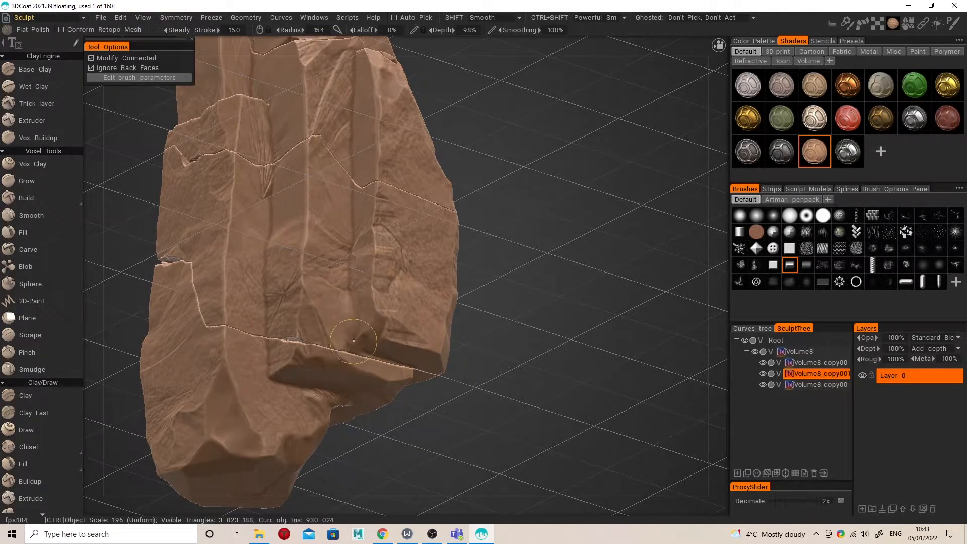
{"action": "mouse_move", "coordinate": [388, 321]}
{"action": "left_mouse_down", "text": "alt"}
{"action": "mouse_move", "coordinate": [383, 350]}
{"action": "mouse_move", "coordinate": [455, 365]}
{"action": "mouse_move", "coordinate": [500, 341]}
{"action": "mouse_move", "coordinate": [354, 305]}
{"action": "left_mouse_up", "text": "alt"}
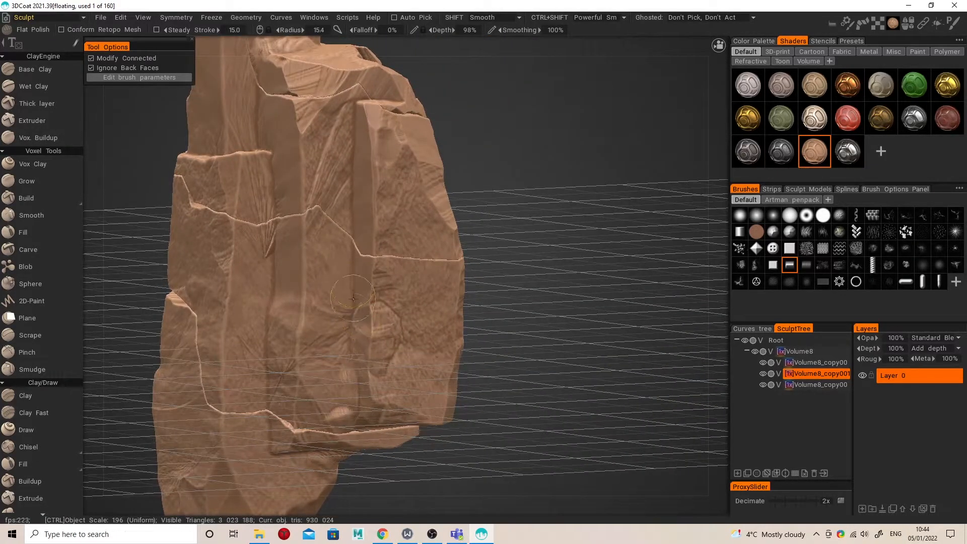
{"action": "right_click_drag", "start_coordinate": [346, 311], "coordinate": [360, 314]}
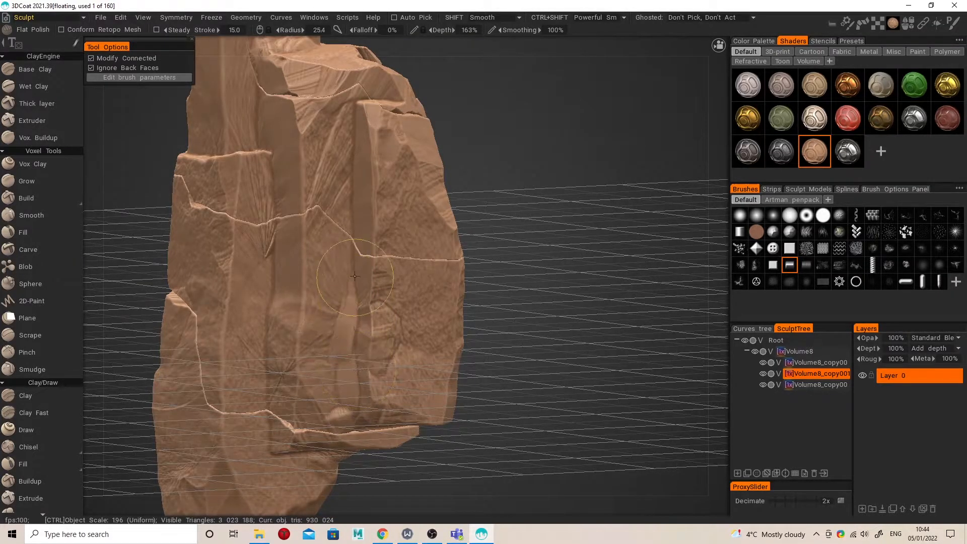
{"action": "left_click_drag", "start_coordinate": [353, 280], "coordinate": [375, 291], "text": "alt"}
{"action": "left_click_drag", "start_coordinate": [315, 304], "coordinate": [315, 371]}
{"action": "left_click_drag", "start_coordinate": [311, 279], "coordinate": [486, 268], "text": "alt"}
- Merge the parent volume's sub-tree so that all the rock pieces form one volume
{"action": "left_click", "coordinate": [808, 351]}
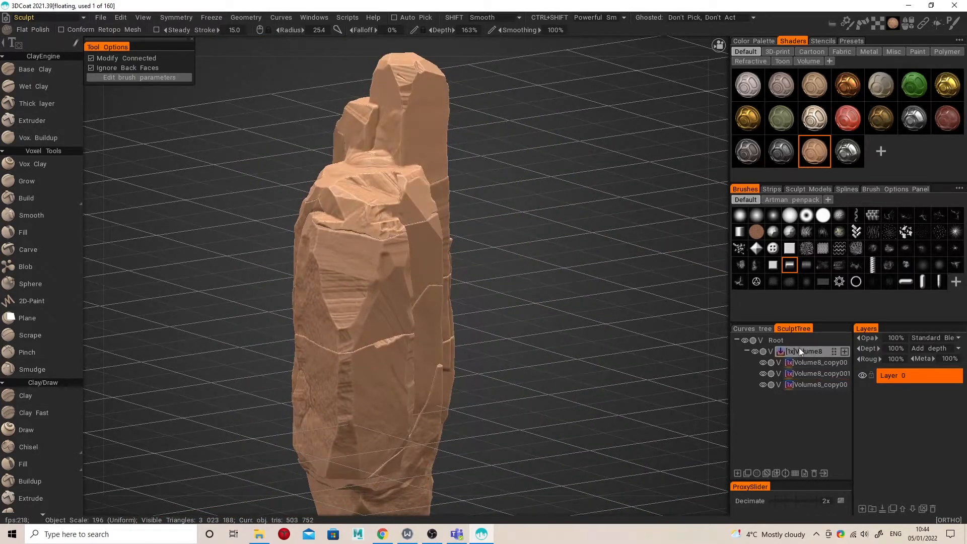
{"action": "mouse_move", "coordinate": [560, 296]}
{"action": "left_mouse_down", "text": "alt"}
{"action": "mouse_move", "coordinate": [516, 281]}
{"action": "mouse_move", "coordinate": [478, 297]}
{"action": "mouse_move", "coordinate": [415, 301]}
{"action": "mouse_move", "coordinate": [468, 292]}
{"action": "left_mouse_up", "text": "alt"}
{"action": "right_click", "coordinate": [802, 351]}
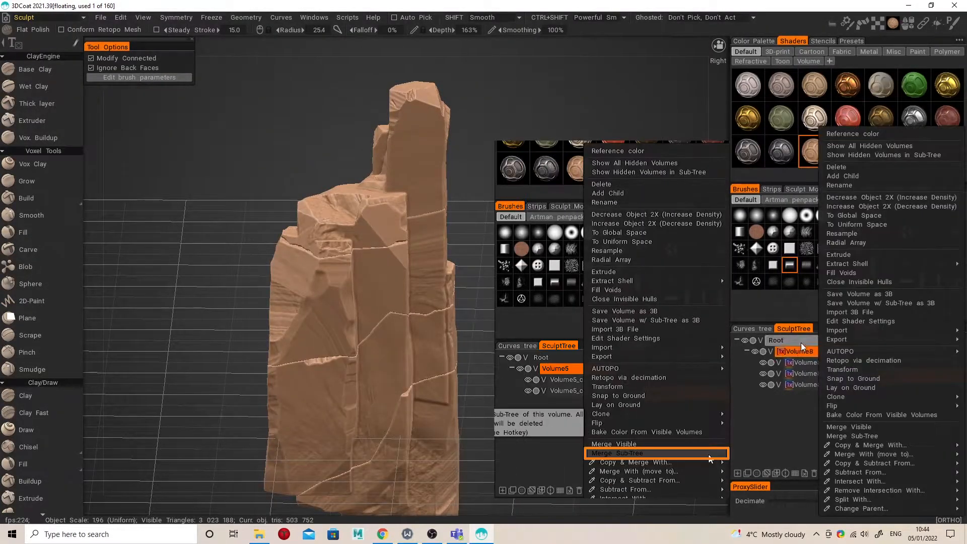
{"action": "left_click", "coordinate": [857, 428]}
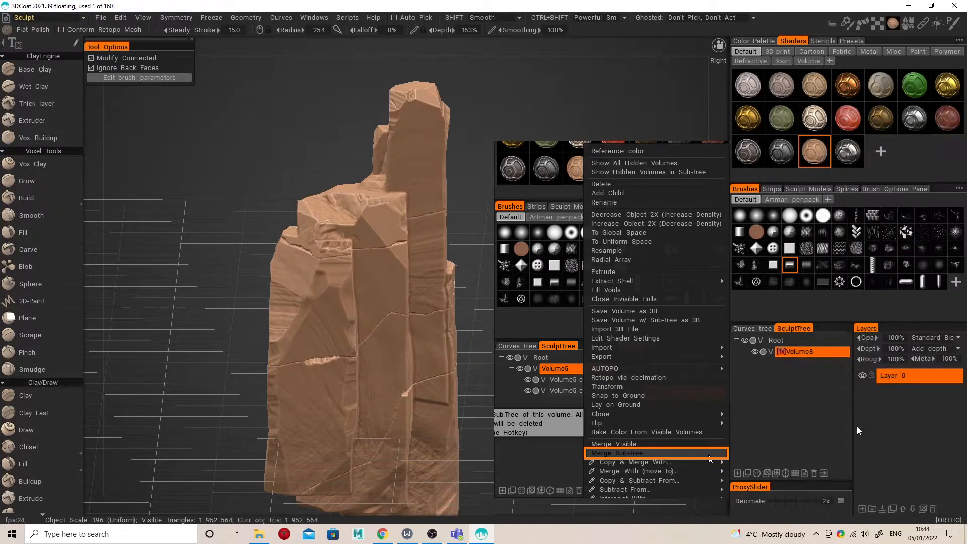
- Switch to the Move tool with the branching crack brush alpha and turn off Through All Volumes
{"action": "mouse_move", "coordinate": [564, 318]}
{"action": "left_mouse_down", "text": "alt"}
{"action": "mouse_move", "coordinate": [469, 319]}
{"action": "mouse_move", "coordinate": [527, 319]}
{"action": "left_mouse_up", "text": "alt"}
{"action": "key", "text": "space"}
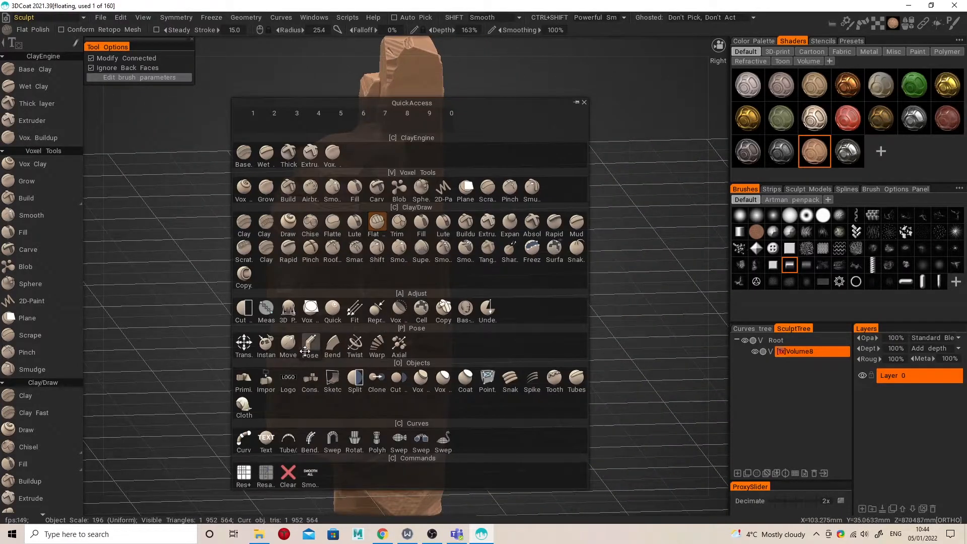
{"action": "left_click", "coordinate": [288, 346]}
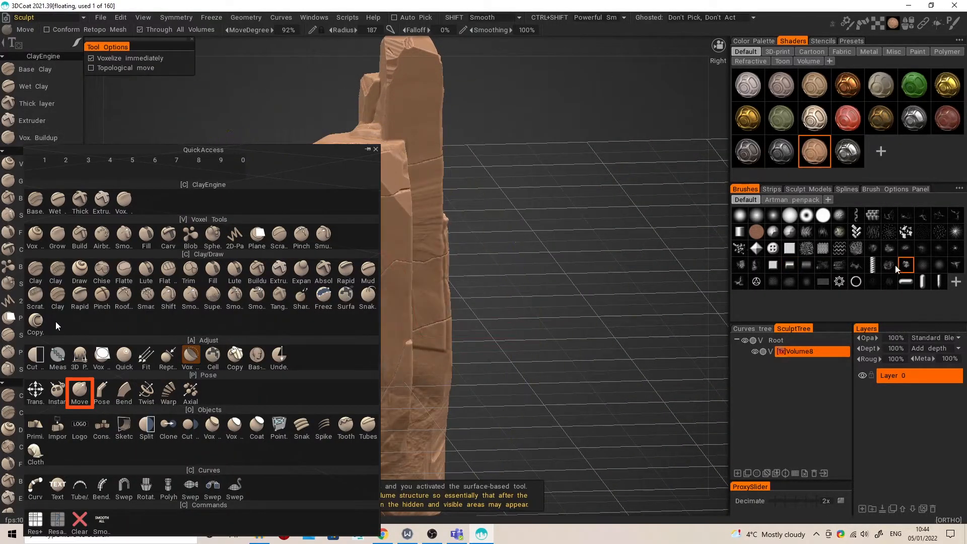
{"action": "left_click", "coordinate": [956, 264]}
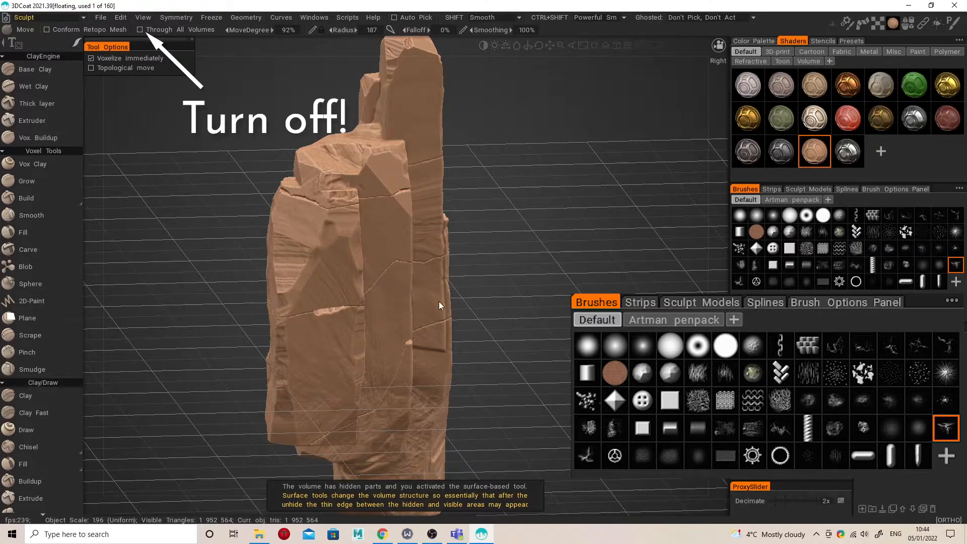
- Press crack patterns into the merged rock's front, upper tiers and ledges with Move strokes at radius 187 and 92% move degree
{"action": "left_click_drag", "start_coordinate": [463, 276], "coordinate": [435, 286], "text": "alt"}
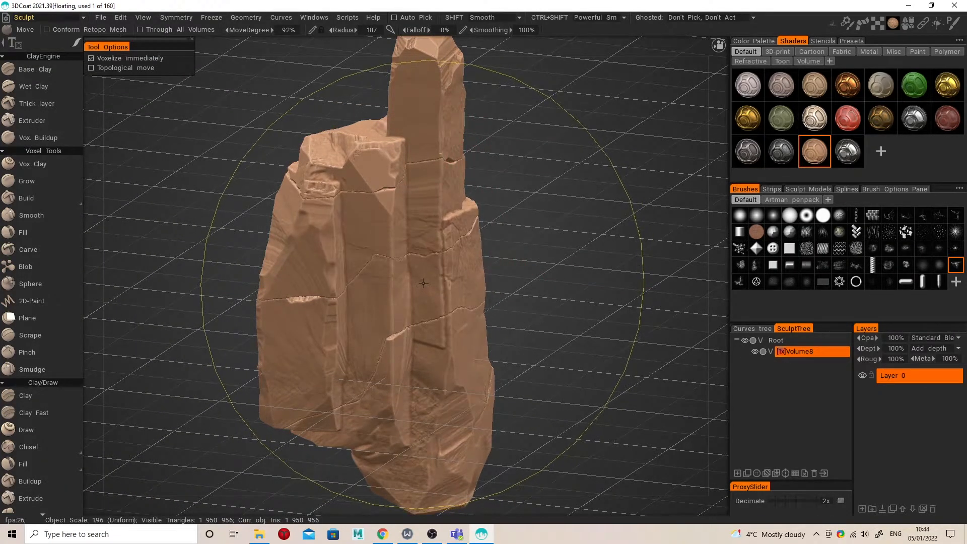
{"action": "mouse_move", "coordinate": [423, 283]}
{"action": "left_mouse_down"}
{"action": "mouse_move", "coordinate": [472, 283]}
{"action": "mouse_move", "coordinate": [524, 240]}
{"action": "mouse_move", "coordinate": [528, 298]}
{"action": "mouse_move", "coordinate": [438, 339]}
{"action": "mouse_move", "coordinate": [412, 224]}
{"action": "left_mouse_up"}
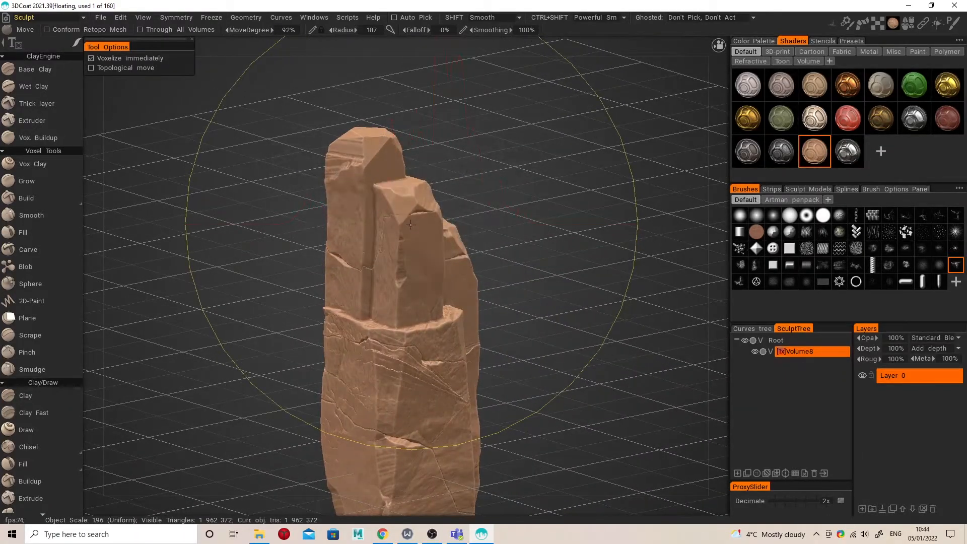
{"action": "left_click_drag", "start_coordinate": [410, 225], "coordinate": [462, 341], "text": "alt"}
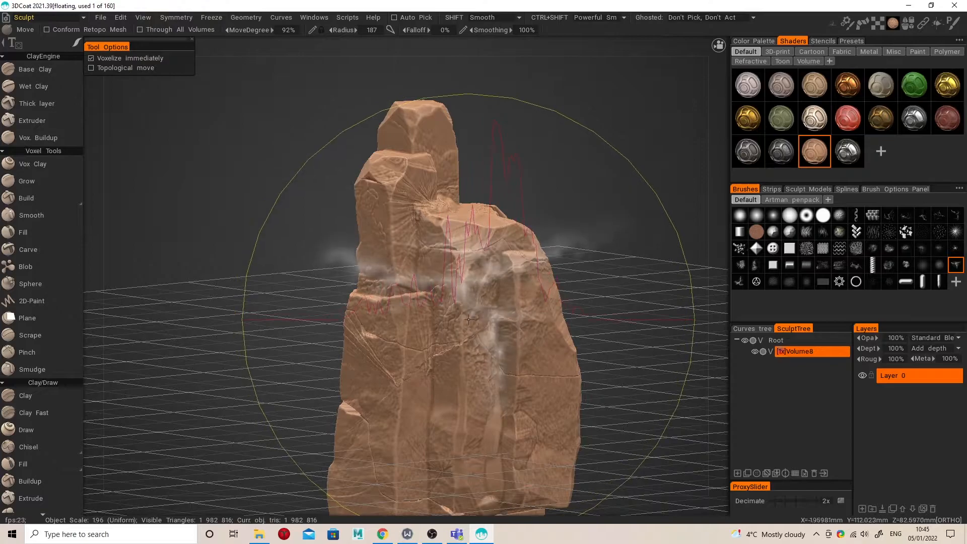
{"action": "mouse_move", "coordinate": [469, 319]}
{"action": "left_mouse_down", "text": "alt"}
{"action": "mouse_move", "coordinate": [483, 301]}
{"action": "mouse_move", "coordinate": [535, 340]}
{"action": "mouse_move", "coordinate": [404, 382]}
{"action": "mouse_move", "coordinate": [436, 364]}
{"action": "left_mouse_up", "text": "alt"}
- Add more cracks to the rock's side slab, lower base and remaining faces with the same Move brush
{"action": "middle_click_drag", "start_coordinate": [436, 364], "coordinate": [413, 254], "text": "alt"}
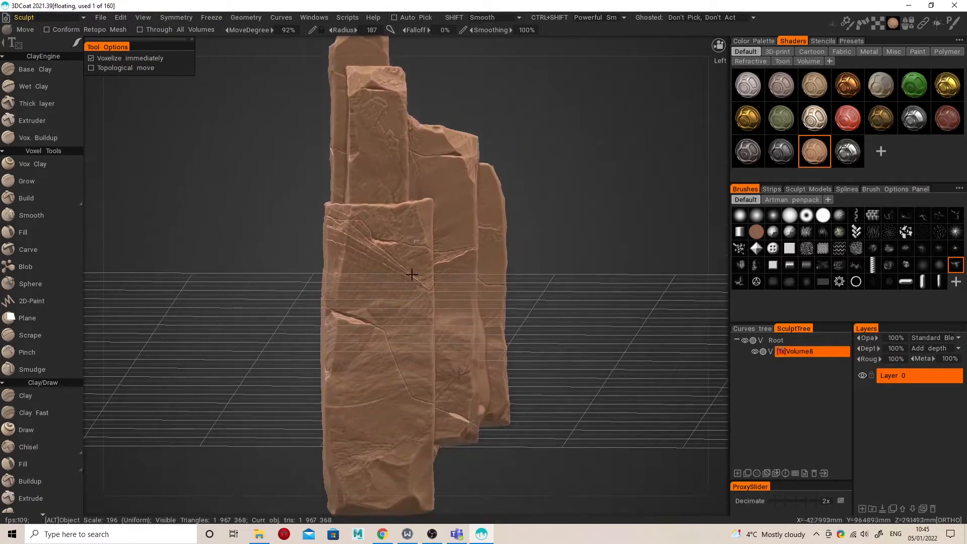
{"action": "left_click_drag", "start_coordinate": [398, 440], "coordinate": [400, 437]}
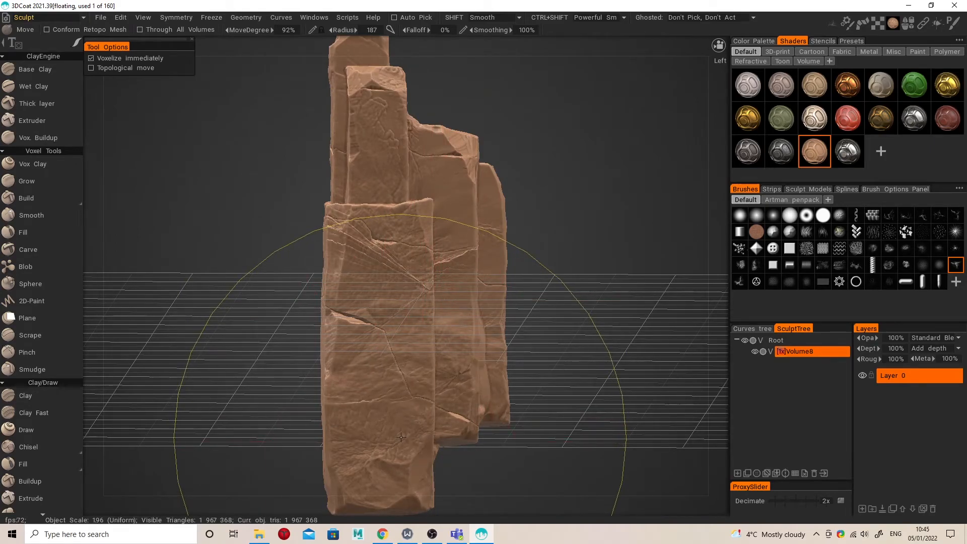
{"action": "mouse_move", "coordinate": [353, 338]}
{"action": "left_mouse_down", "text": "alt"}
{"action": "mouse_move", "coordinate": [484, 353]}
{"action": "mouse_move", "coordinate": [443, 361]}
{"action": "mouse_move", "coordinate": [415, 340]}
{"action": "mouse_move", "coordinate": [485, 351]}
{"action": "mouse_move", "coordinate": [410, 322]}
{"action": "mouse_move", "coordinate": [445, 301]}
{"action": "mouse_move", "coordinate": [608, 60]}
{"action": "mouse_move", "coordinate": [411, 224]}
{"action": "mouse_move", "coordinate": [516, 223]}
{"action": "mouse_move", "coordinate": [425, 215]}
{"action": "mouse_move", "coordinate": [622, 210]}
{"action": "mouse_move", "coordinate": [517, 219]}
{"action": "mouse_move", "coordinate": [546, 239]}
{"action": "mouse_move", "coordinate": [507, 261]}
{"action": "mouse_move", "coordinate": [518, 242]}
{"action": "left_mouse_up", "text": "alt"}
{"action": "left_click_drag", "start_coordinate": [488, 359], "coordinate": [456, 323]}
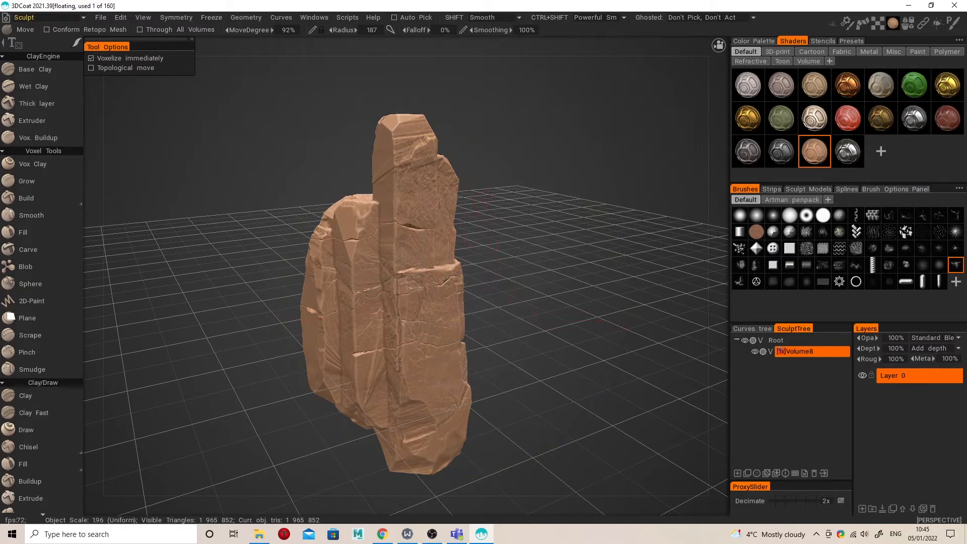